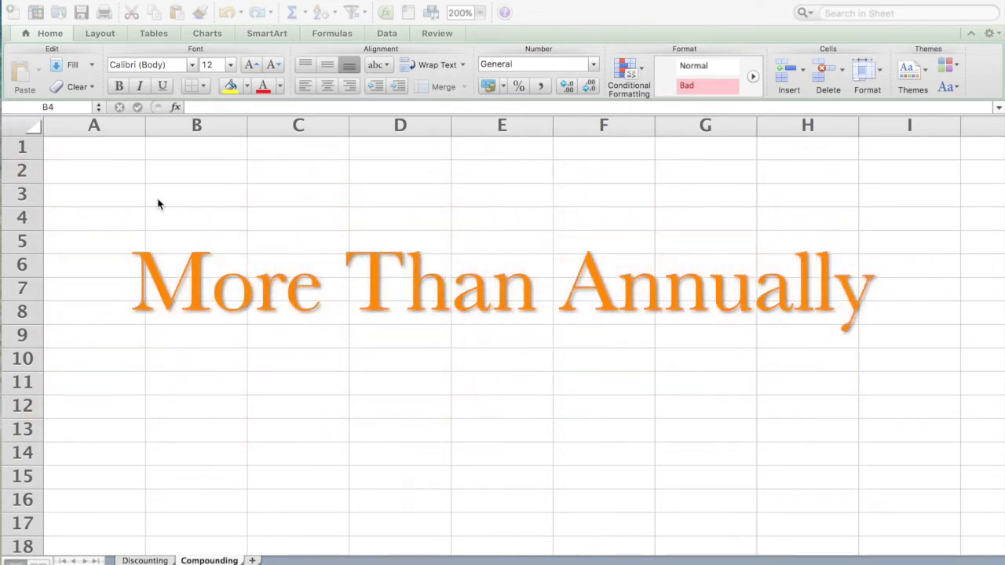
Enter the heading "Stock grow over time" in cell B2 of the Compounding sheet
click(179, 180)
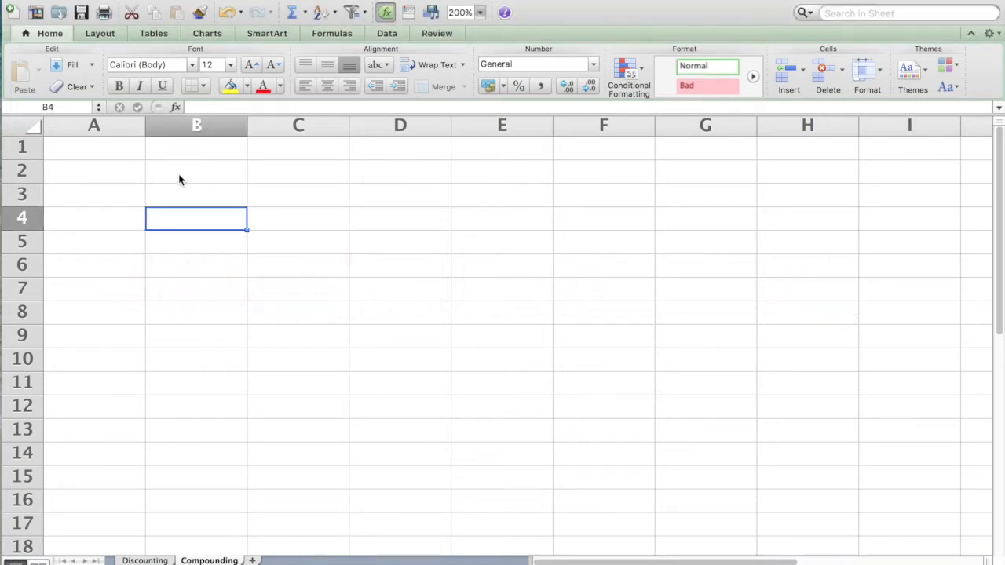
click(168, 196)
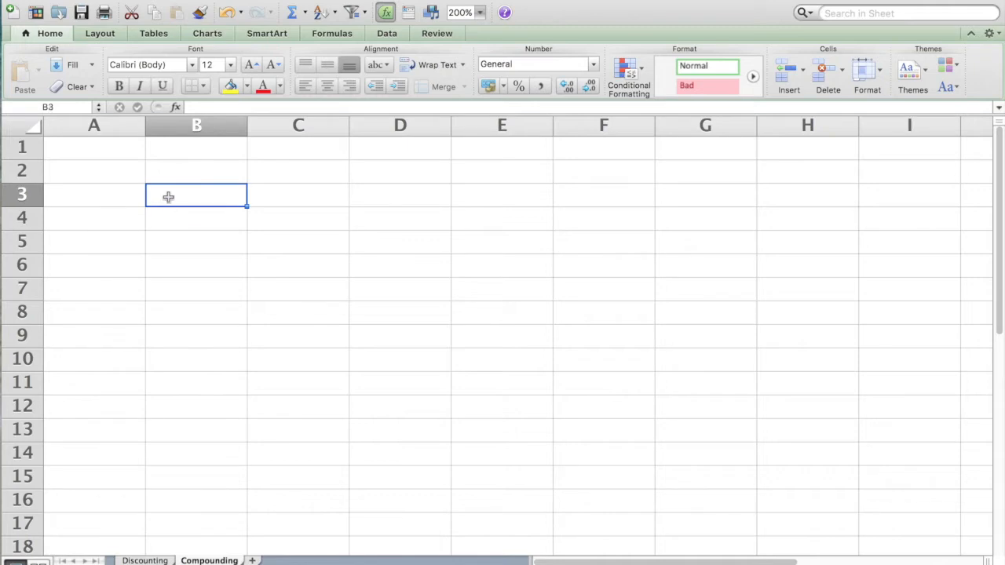
click(167, 170)
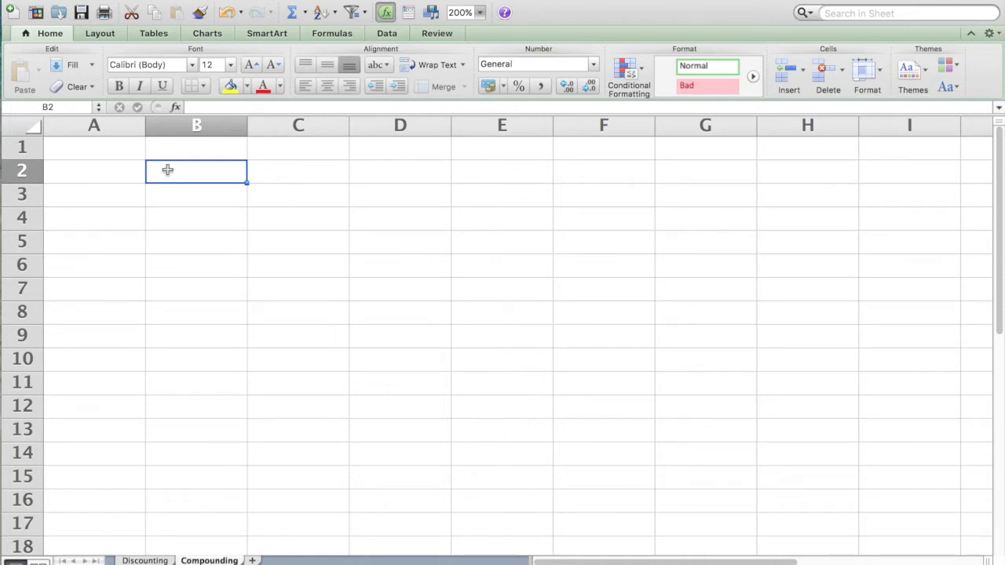
text(Stock )
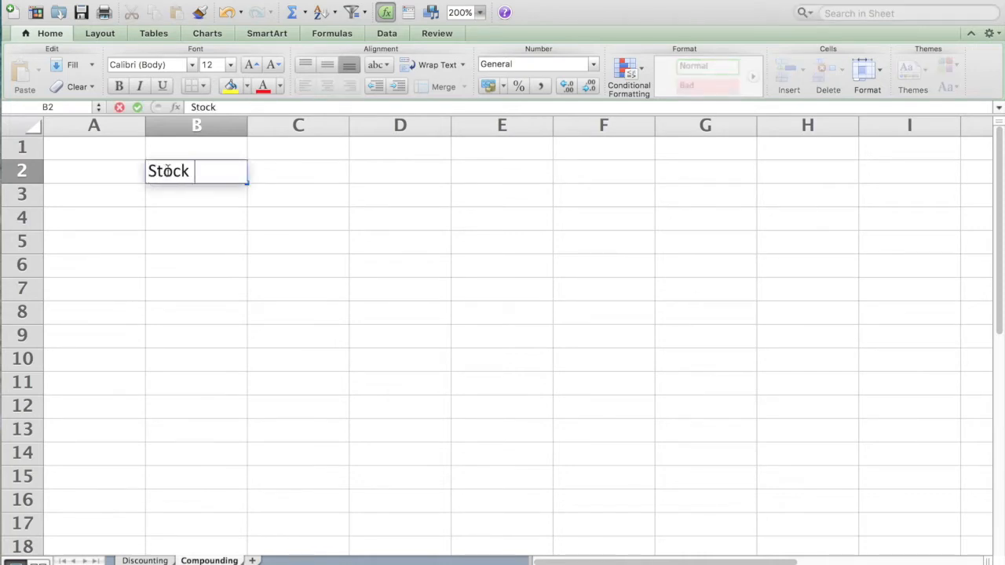
text(grow over time)
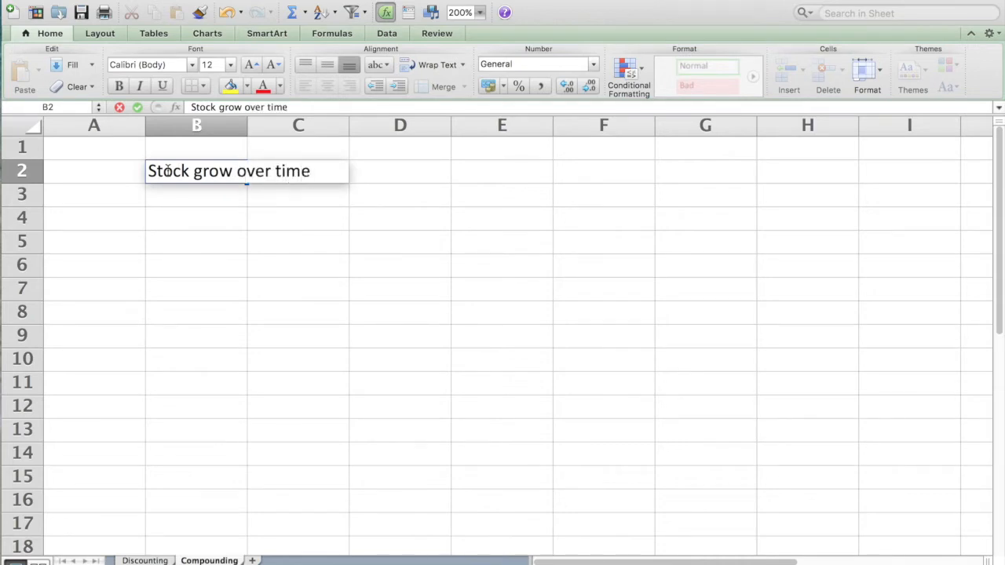
key(Return)
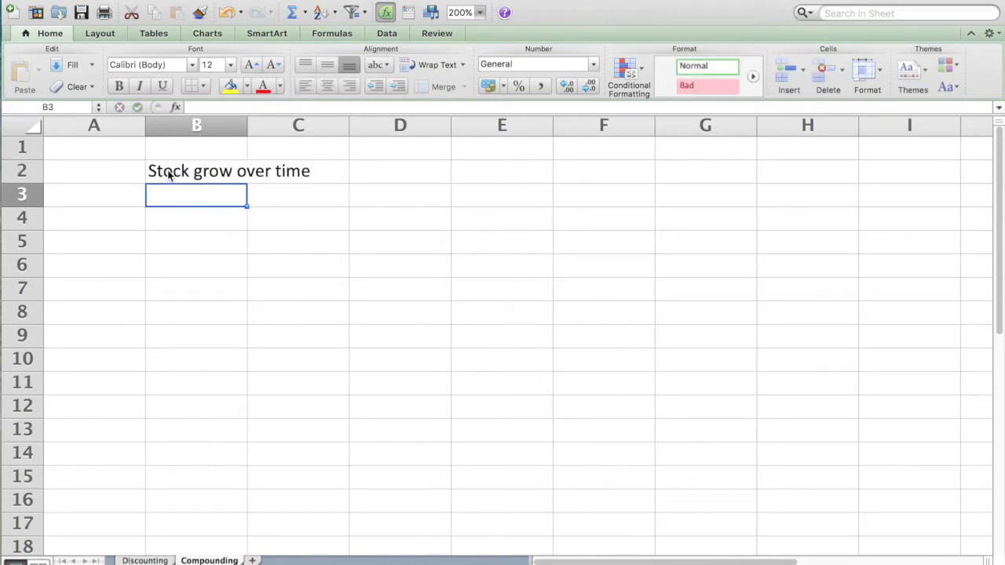
Enter the note "DRIP -paid in more shores, not just cash" in cell B3
text(DRIP)
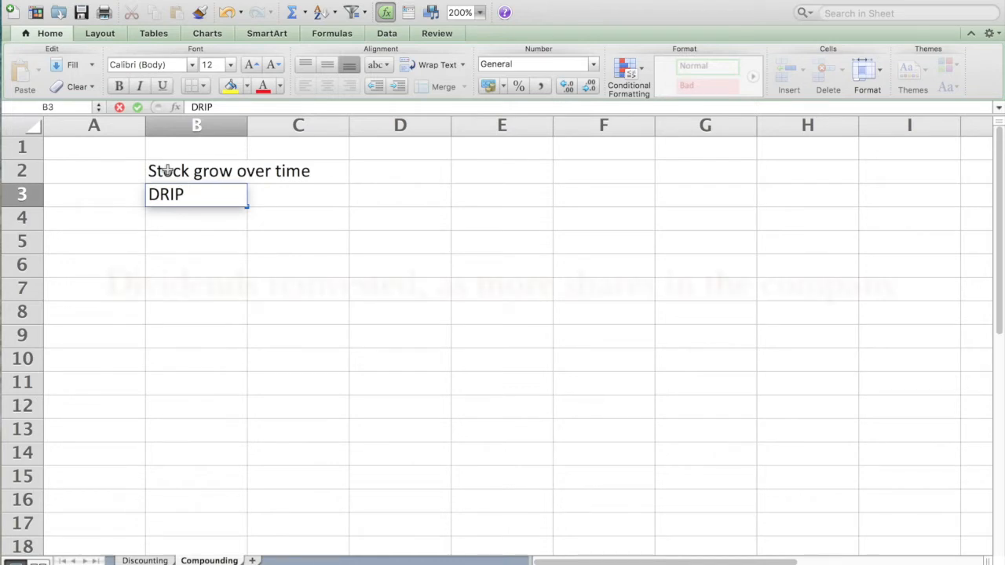
key(Return)
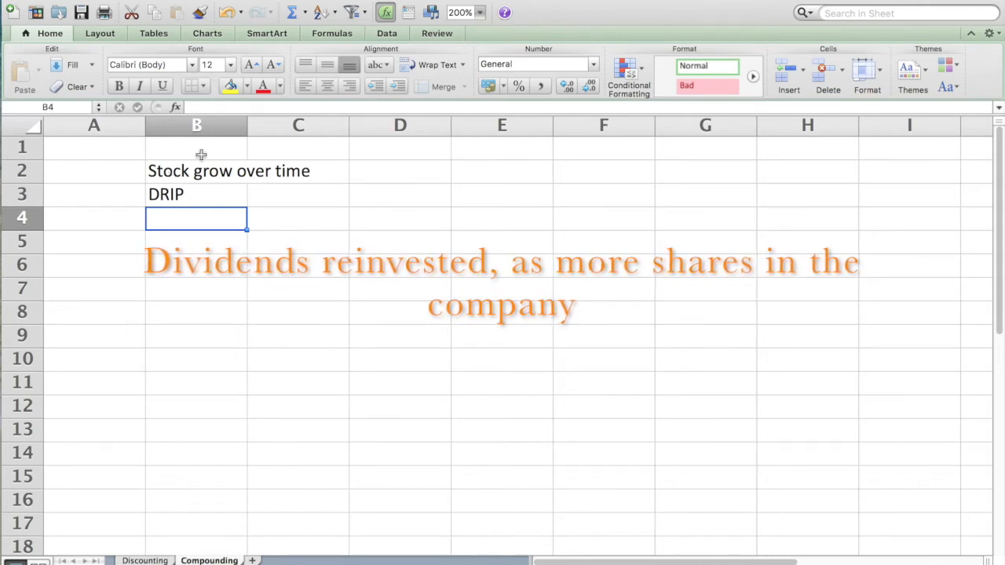
double_click(198, 192)
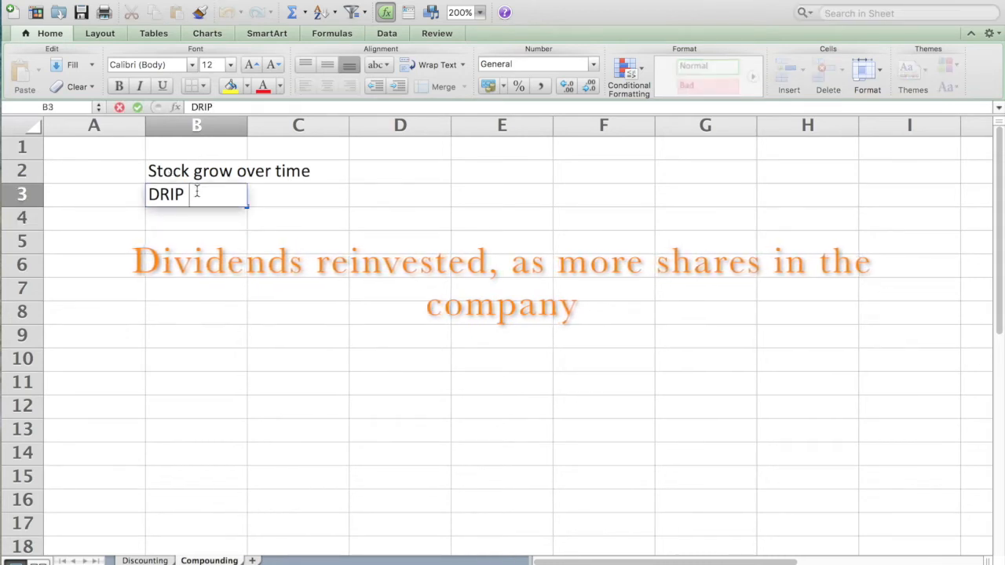
text(-paid)
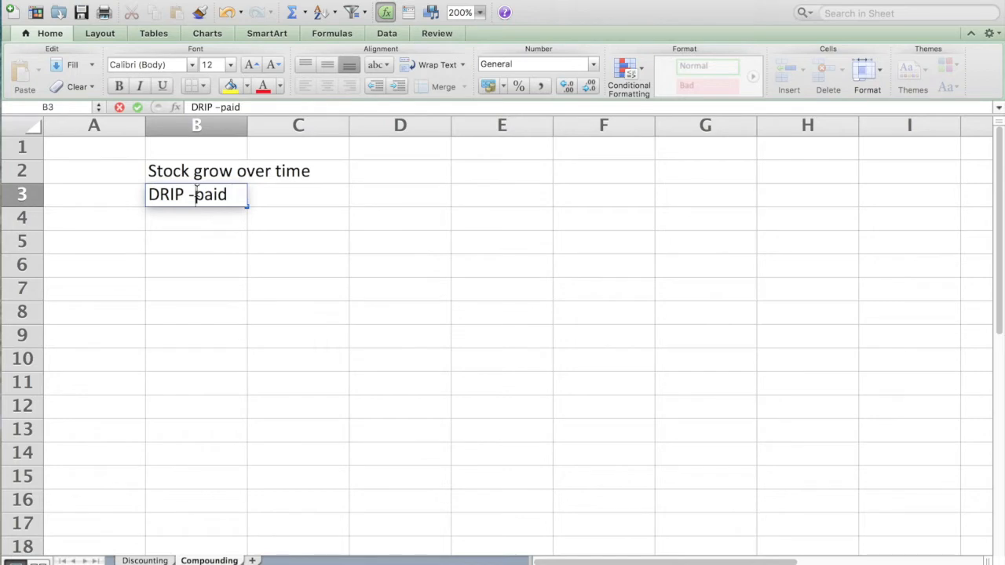
text(in more sho)
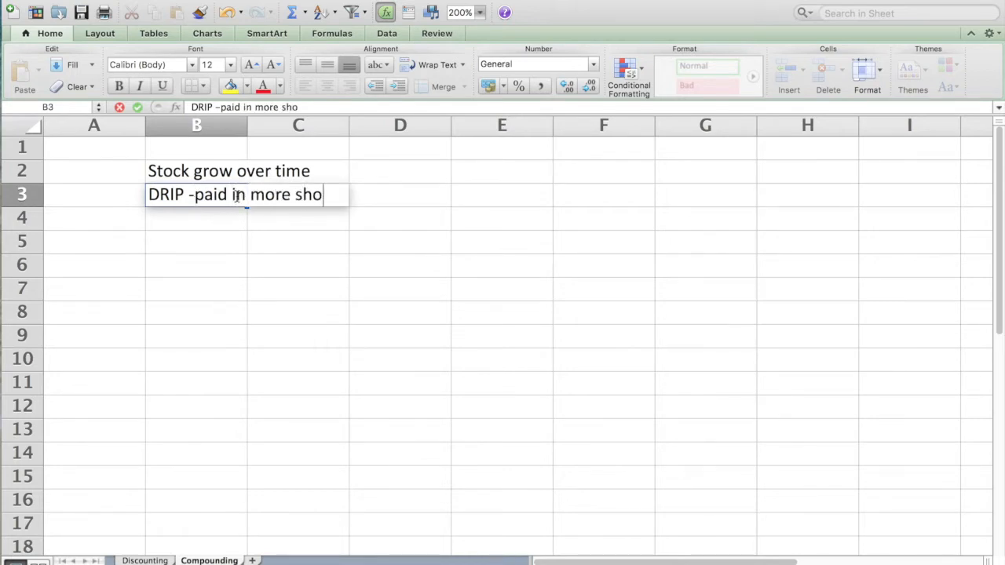
text(res, not just cash)
key(Return)
Enter the explanation "dividend reinvestment program" in cell B4, below the DRIP note
text(dividend)
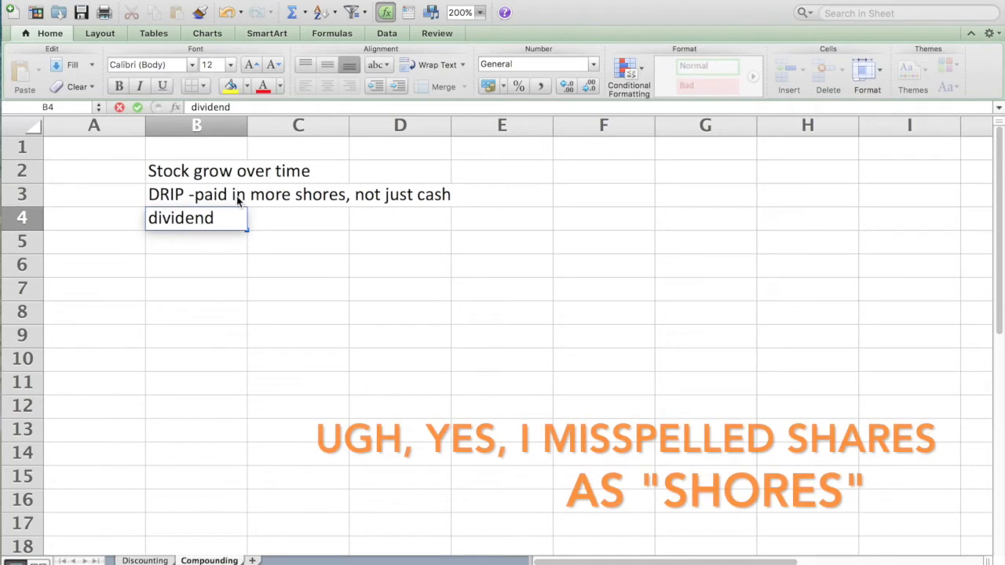
text( reinve)
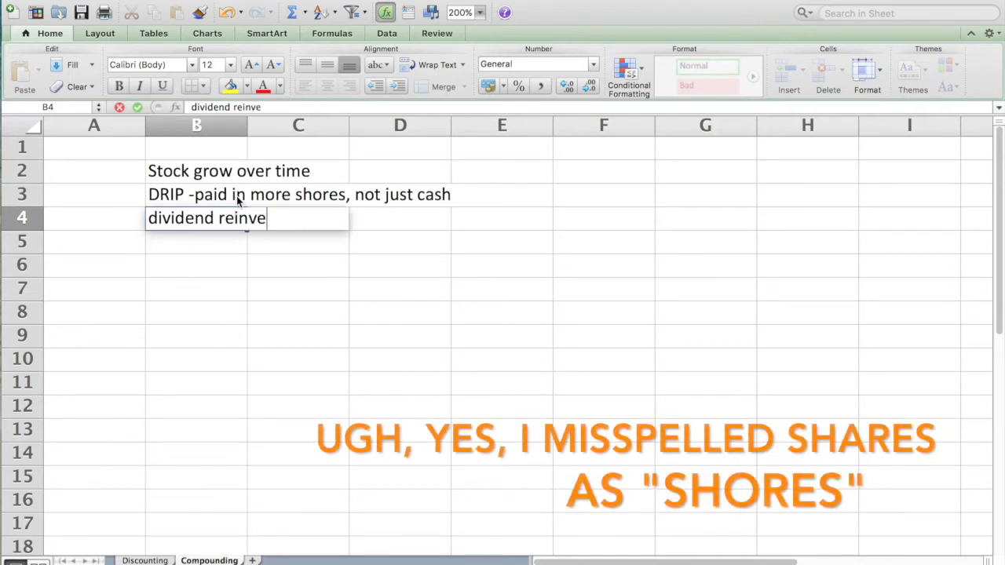
text(stment program)
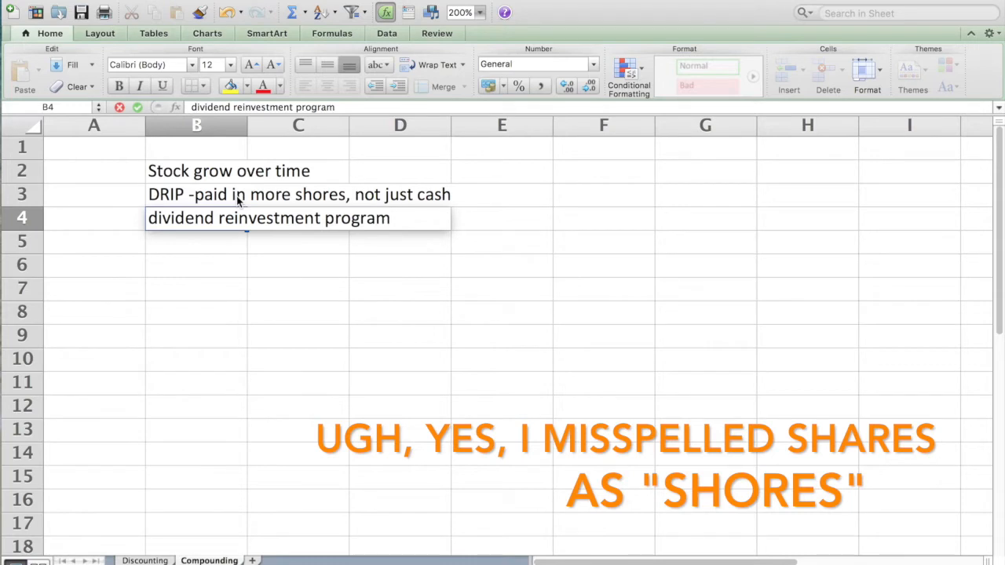
key(Return)
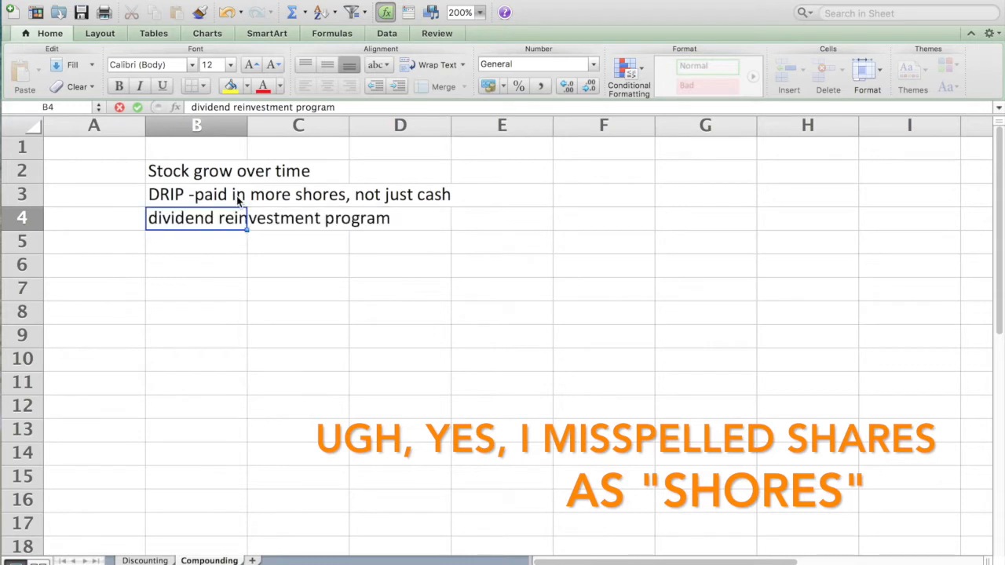
key(Return)
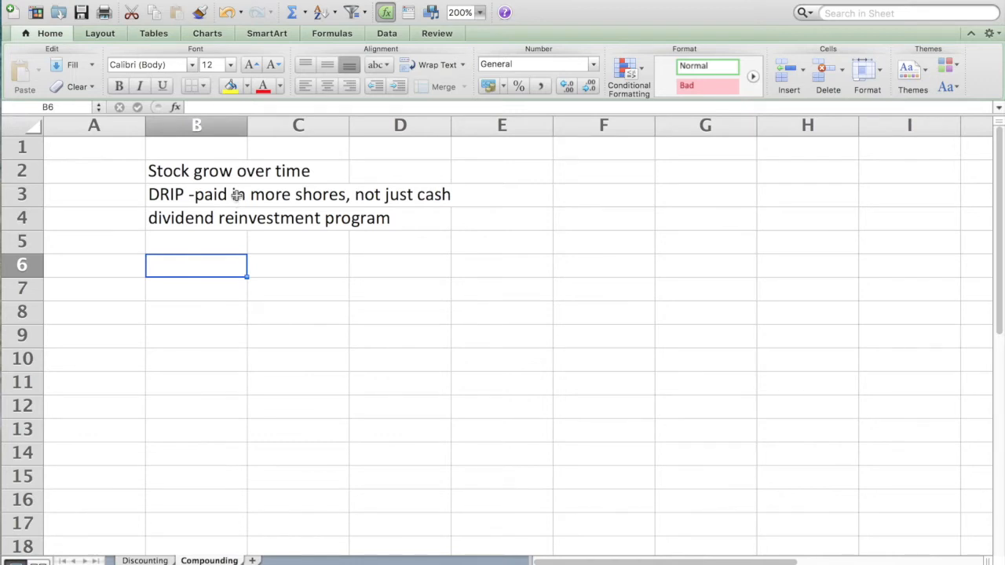
Enter $25,000 in cell B6 and label it PV in cell A6
text($25,)
text(000)
key(Return)
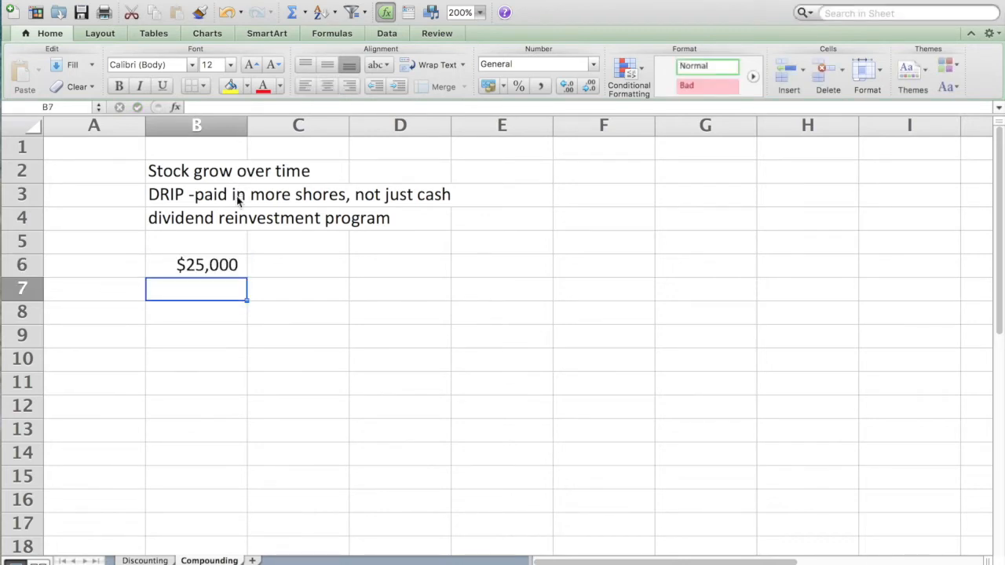
key(Up)
key(Left)
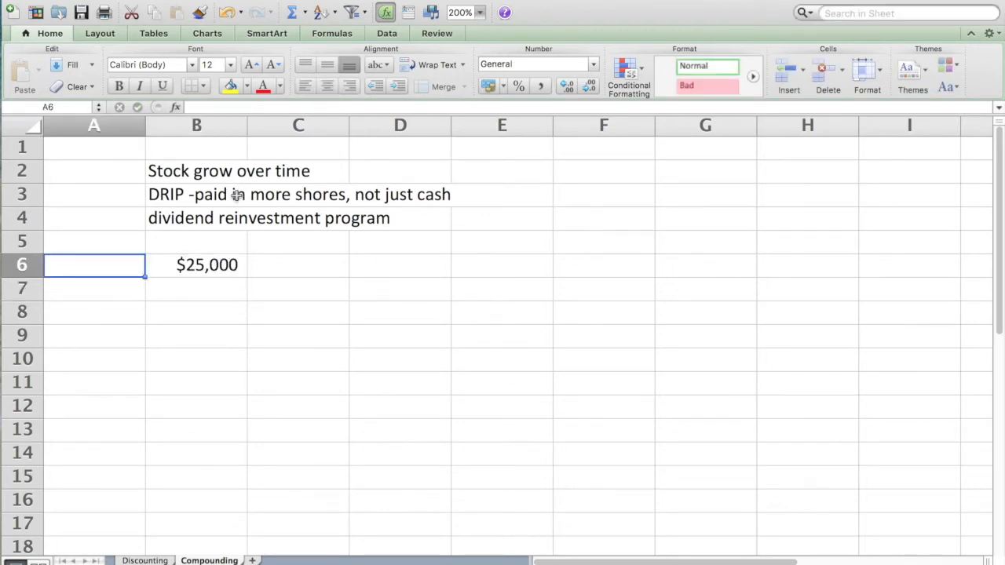
text(PV)
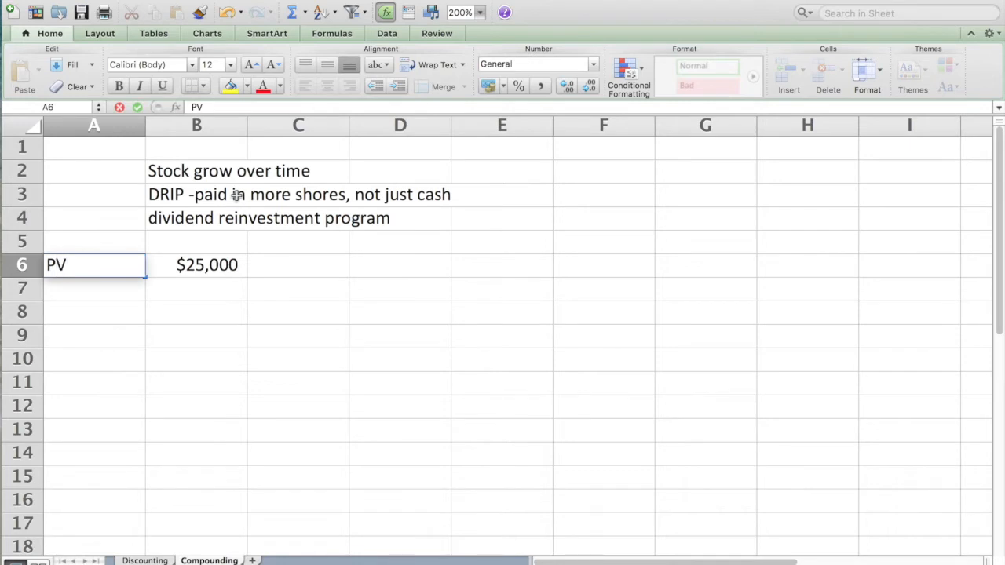
key(Return)
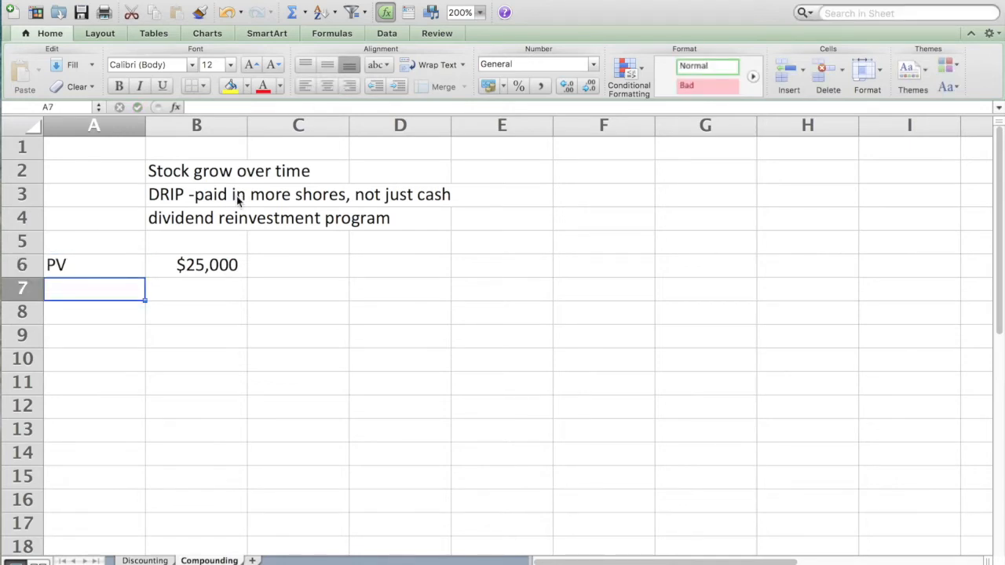
Add the label Yield in cell A7 and enter 6 in cell B7
text(Yield)
key(Tab)
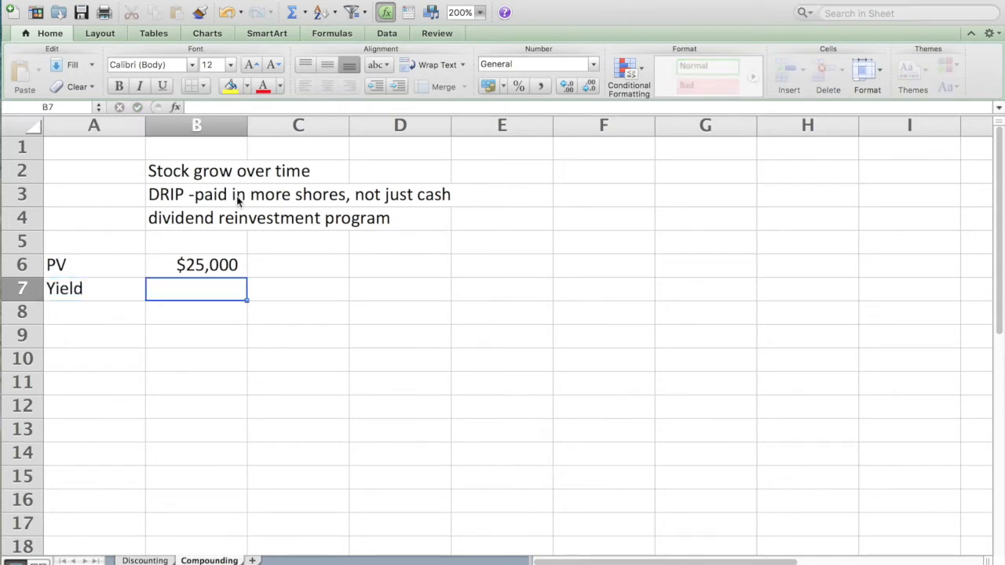
text(6)
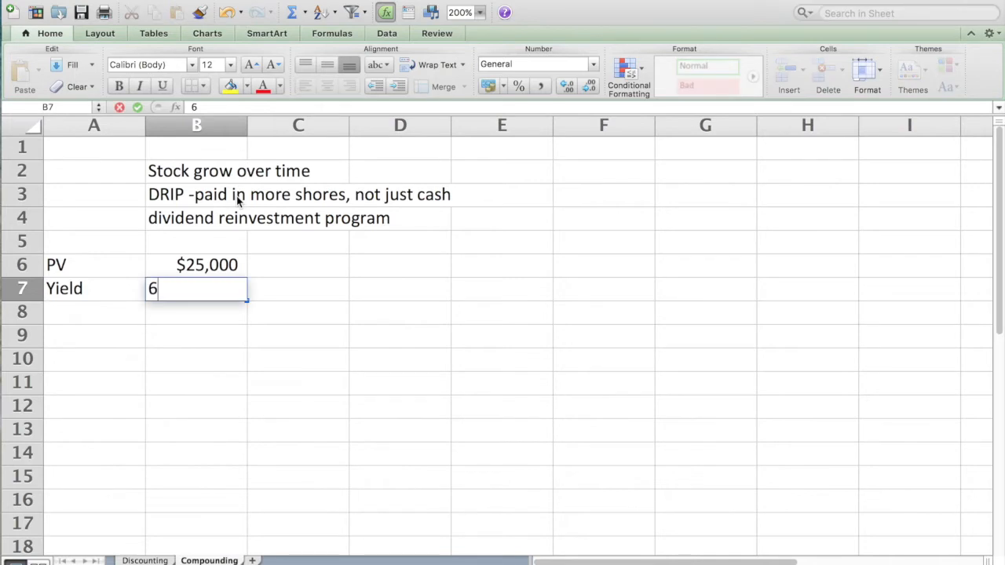
key(Return)
key(Return)
key(Return)
key(Return)
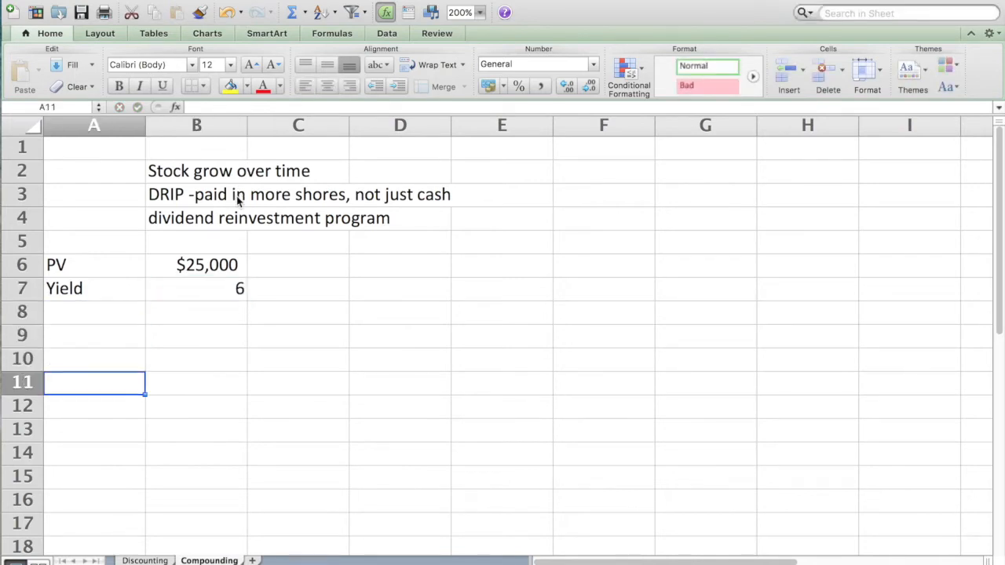
Change the yield value in cell B7 to the percentage 6%
key(Up)
key(Up)
key(Up)
key(Up)
key(Right)
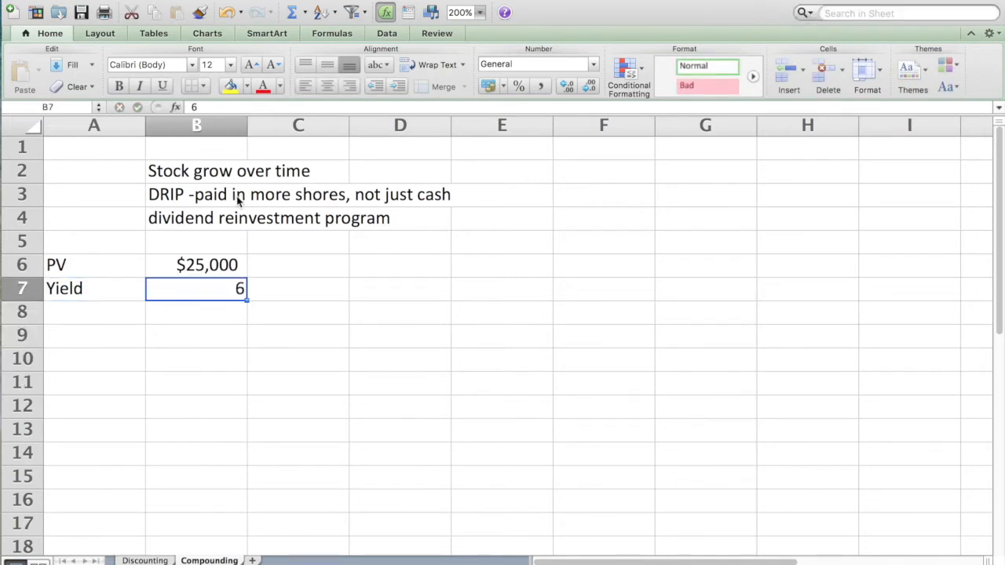
text(6%)
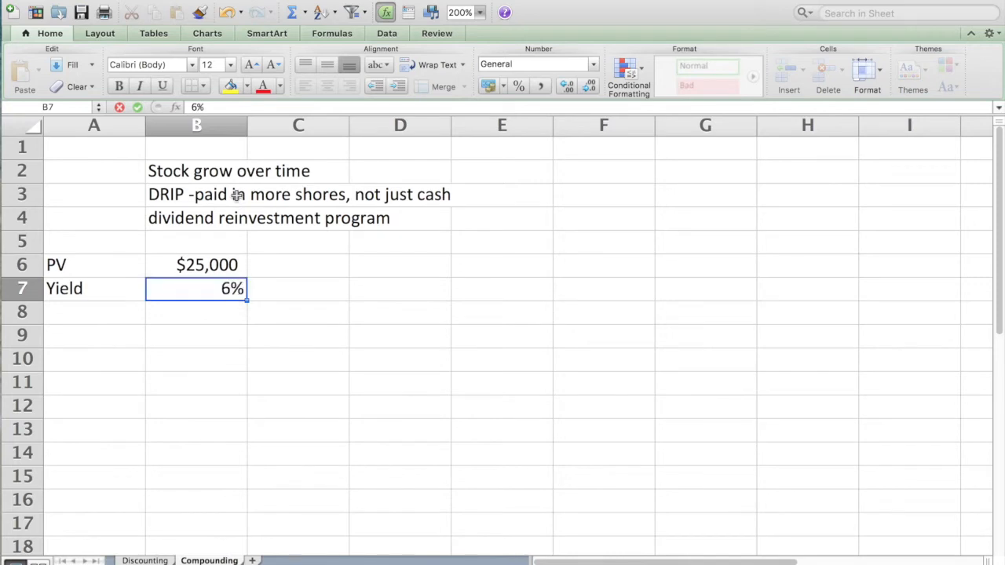
key(Return)
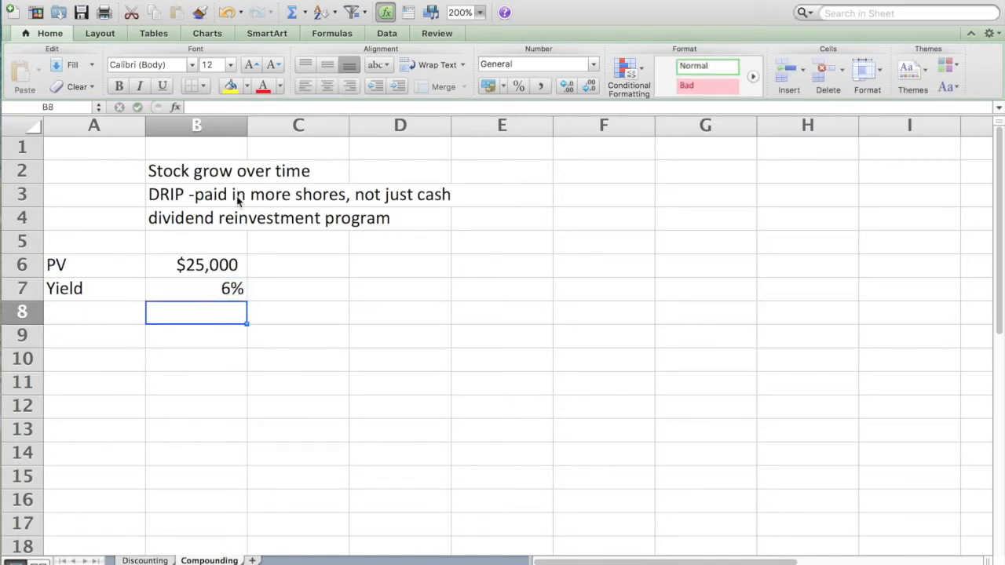
Enter the note "4 times a year dividends" in cell C8, below the yield row
key(Left)
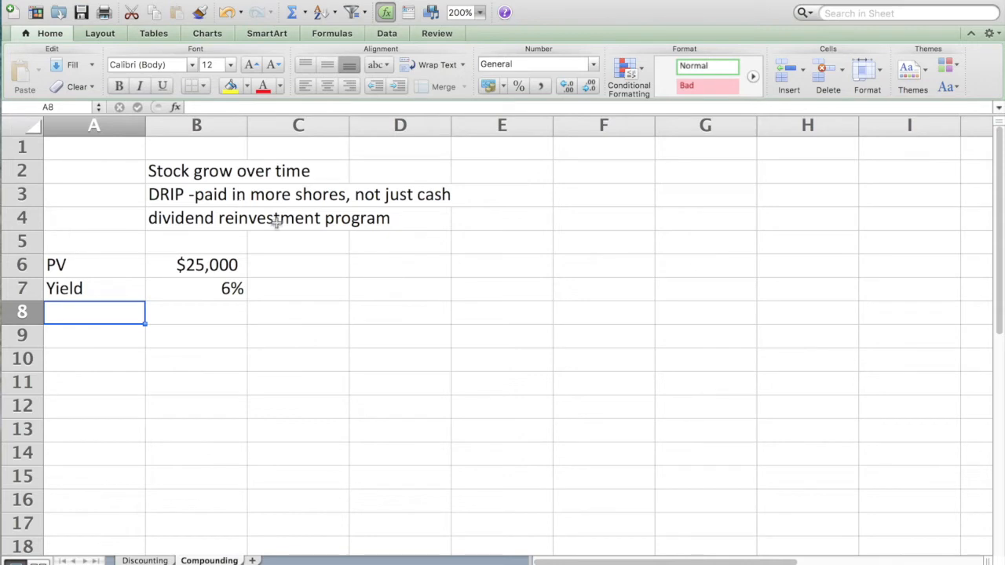
key(Right)
key(Right)
text(4)
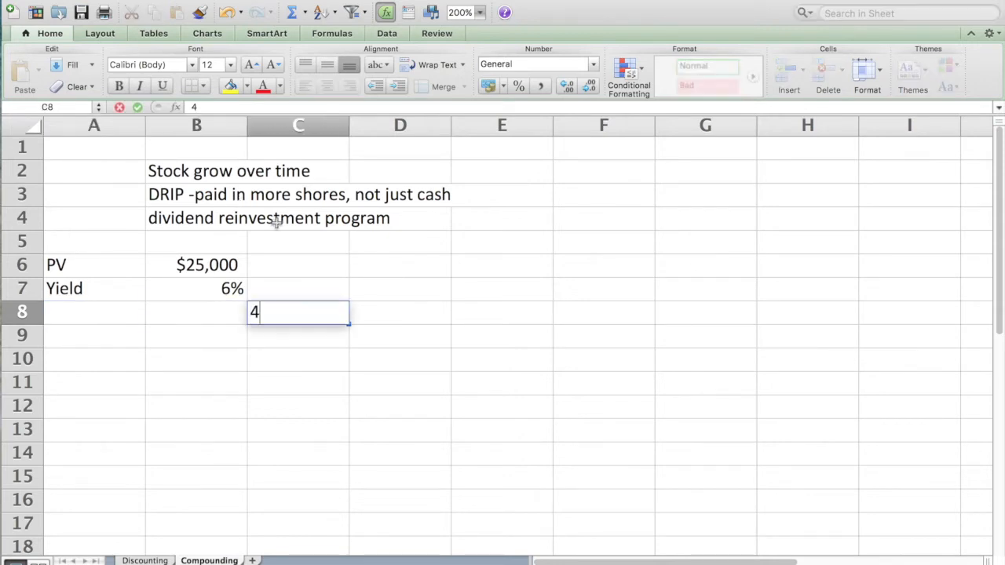
text( times a year)
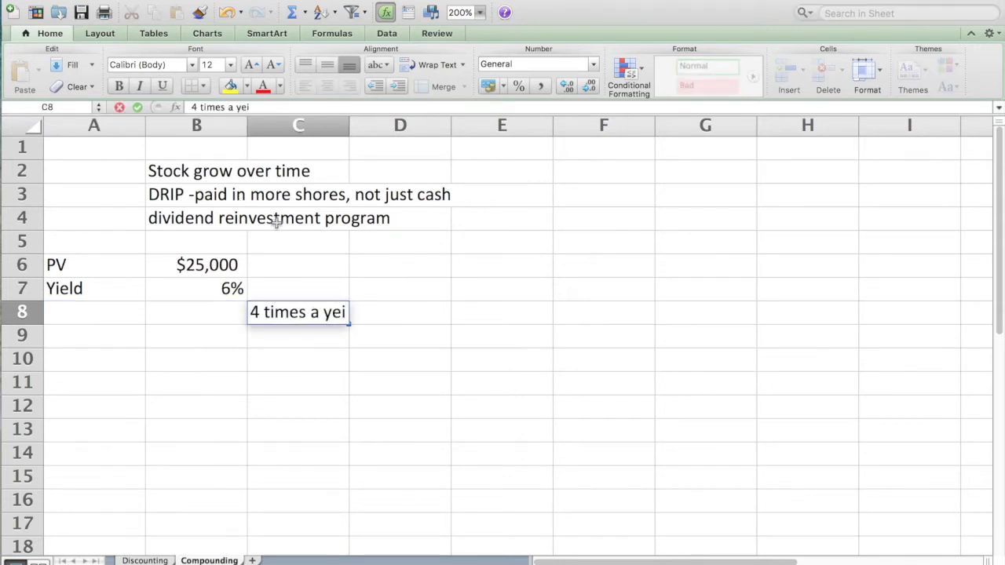
text( dividends)
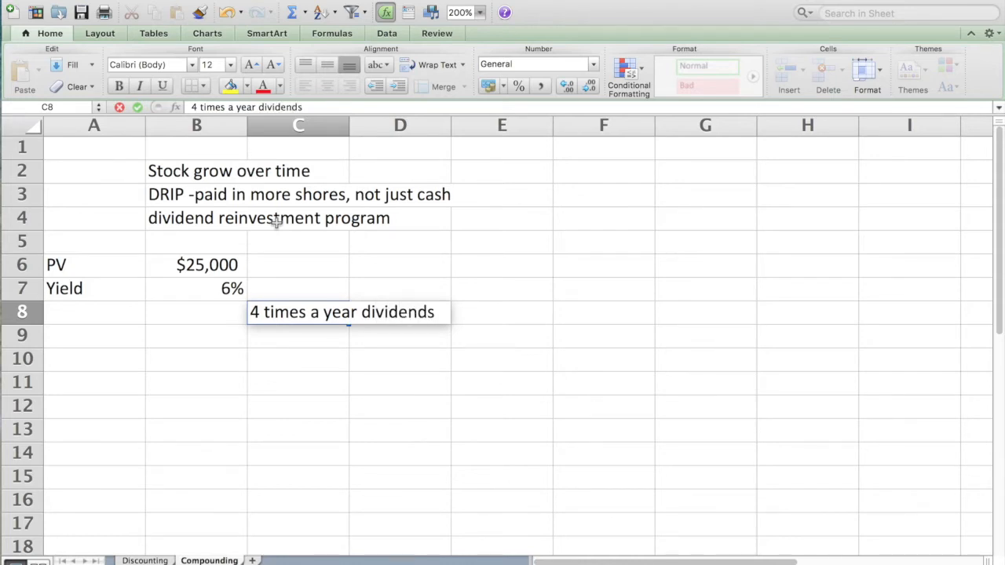
key(Up)
Describe the yield as "dividend yield" in cell C7 and the PV as "initial investment" in cell C6
text(dividen)
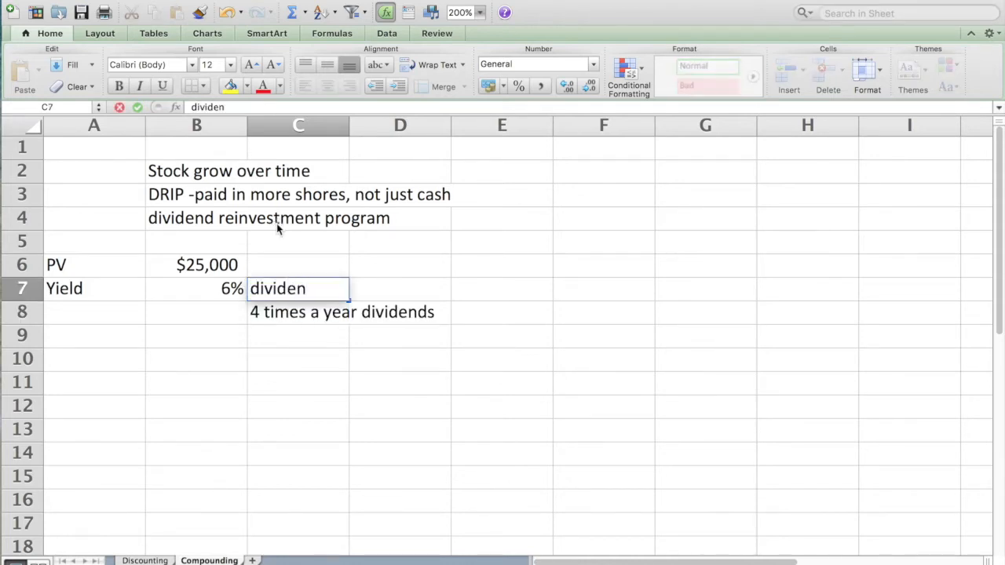
text(d yield)
key(Up)
text(ini)
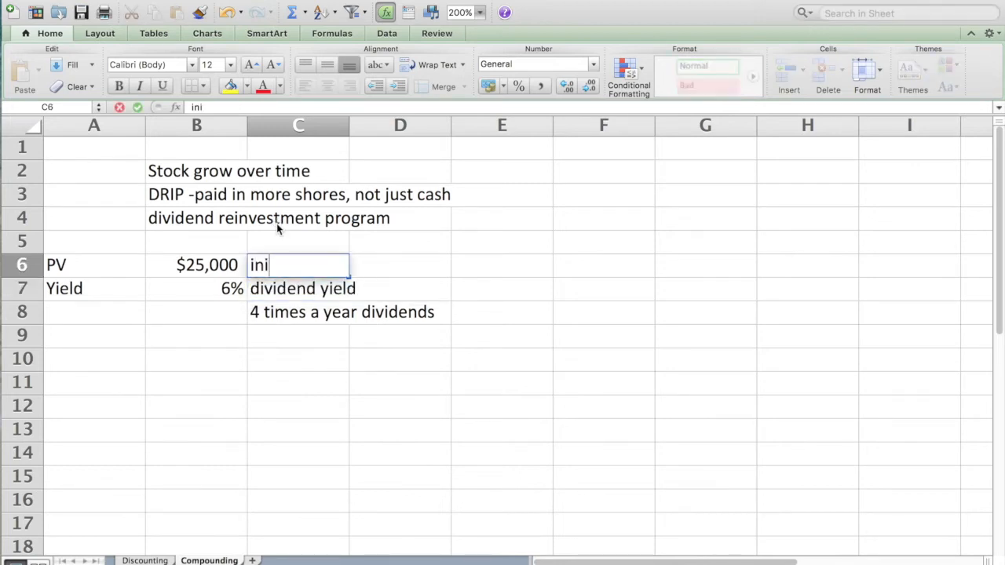
text(tial invesmetn)
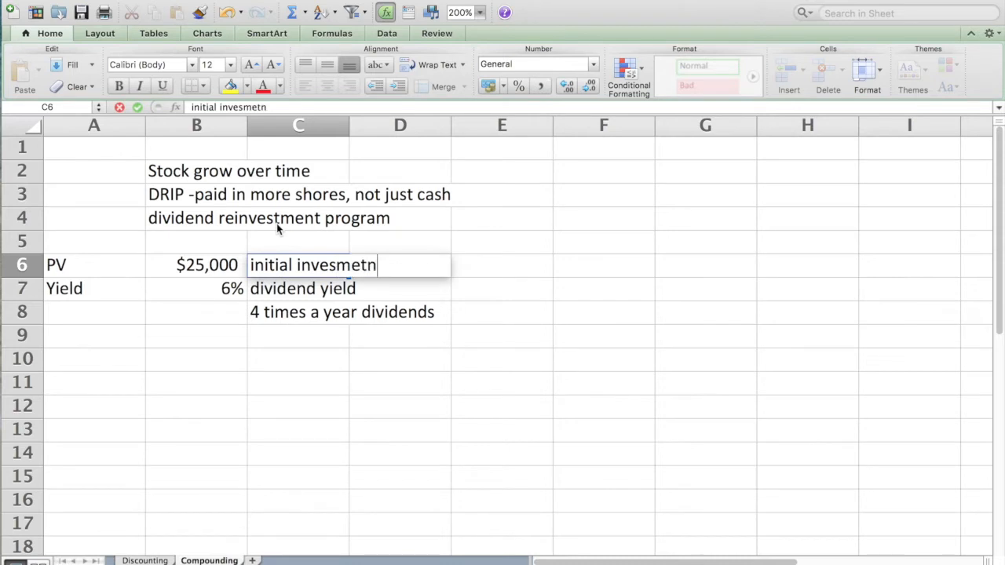
key(BackSpace)
key(BackSpace)
key(BackSpace)
key(BackSpace)
text(tment)
key(Return)
Enter the label p in cell A8 for the dividend frequency row
key(Down)
key(Left)
key(Left)
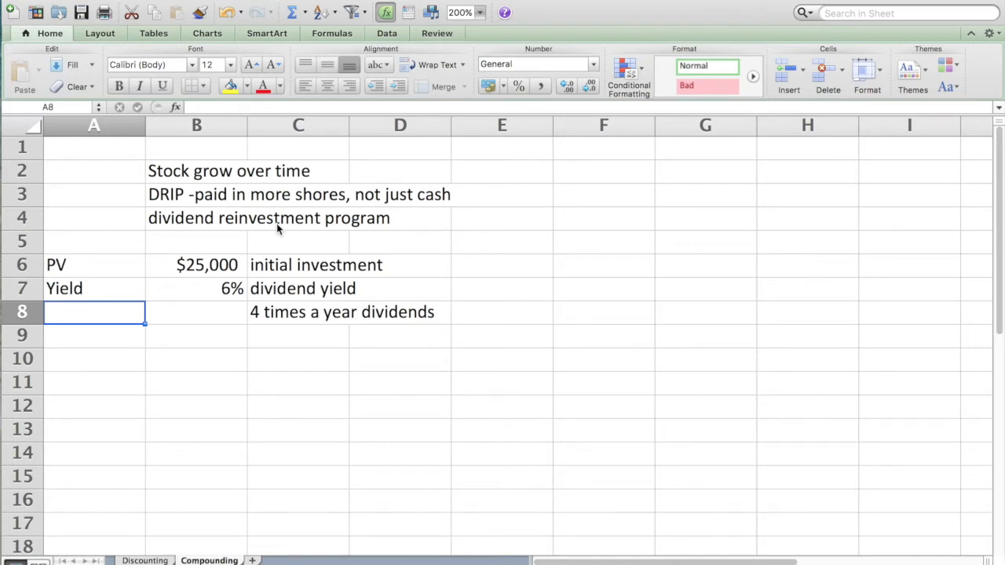
text(p)
key(Tab)
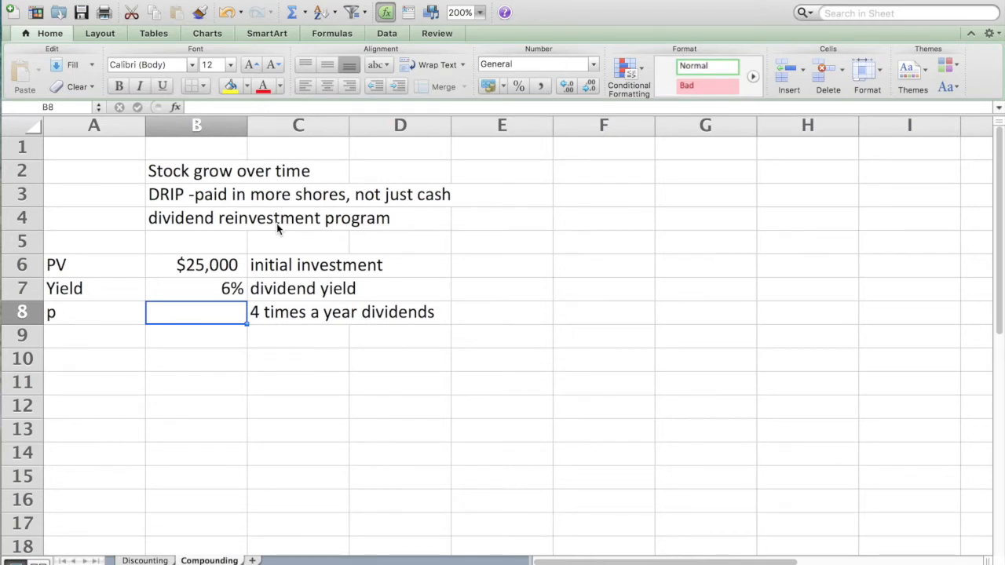
Enter 4 as the value of p in cell B8 and the note "how many years compounding?" in cell C9
text(4)
key(Return)
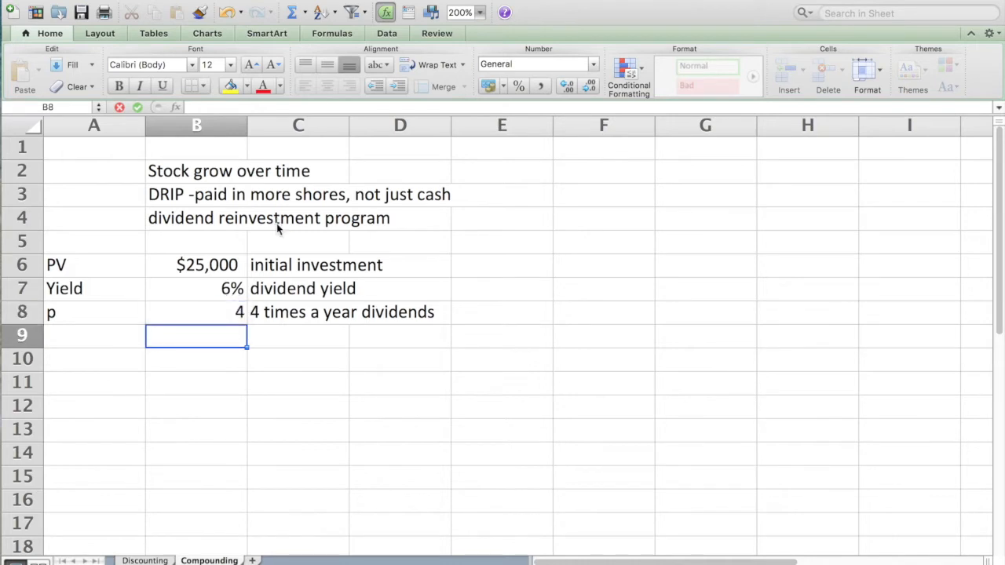
key(Right)
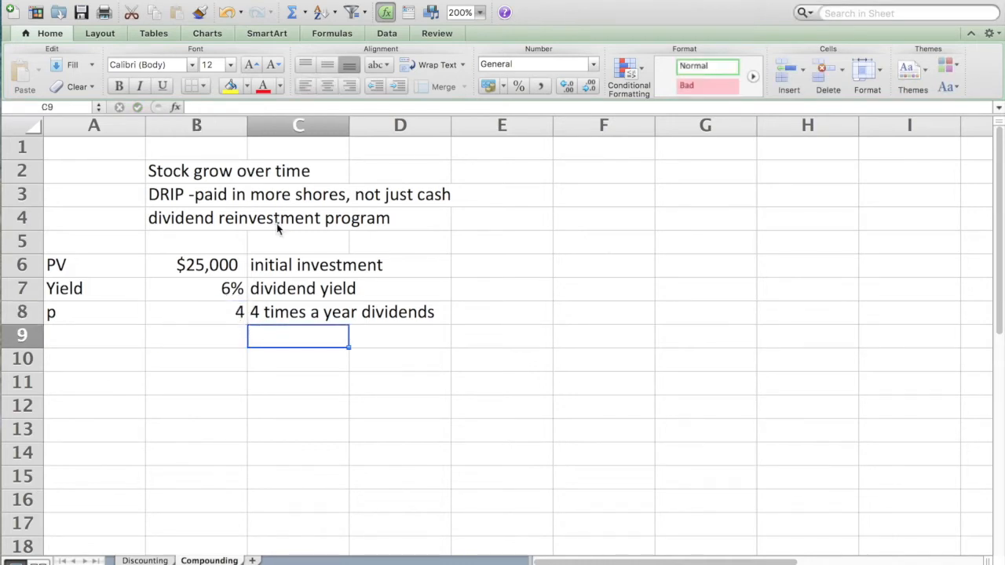
text(how many y)
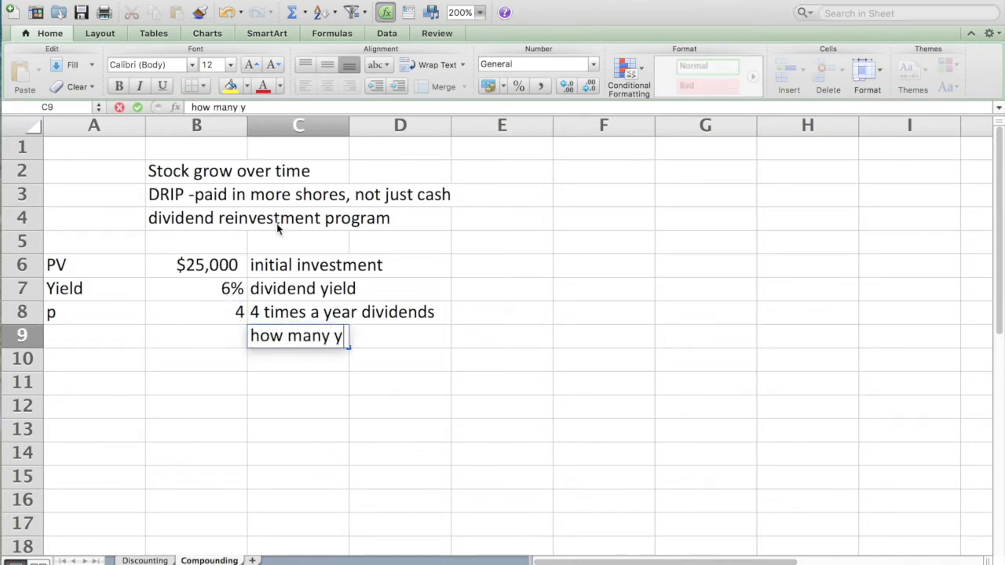
text(ears copound)
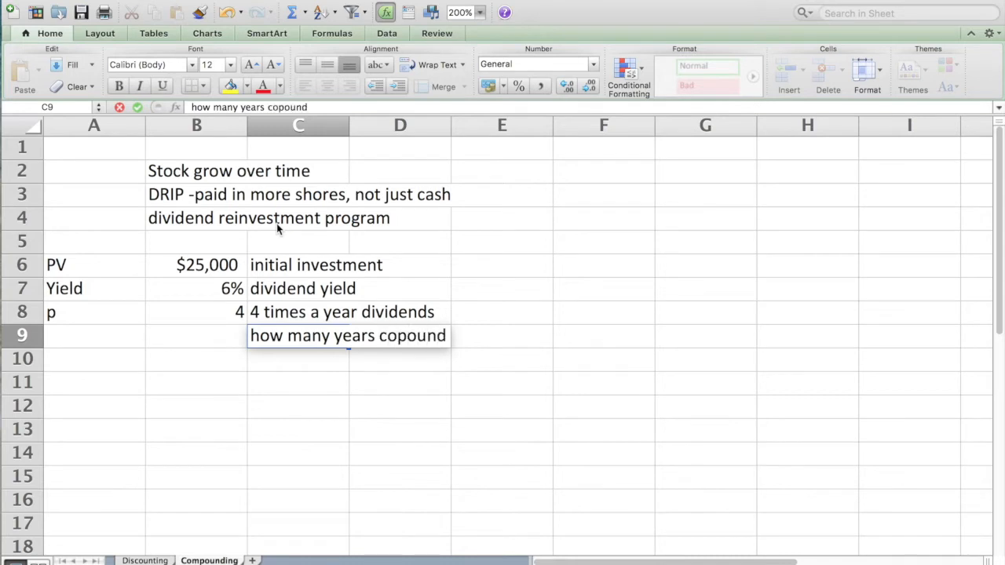
key(BackSpace)
key(BackSpace)
key(BackSpace)
key(BackSpace)
key(BackSpace)
text(mpoudn)
key(BackSpace)
key(BackSpace)
text(nding?)
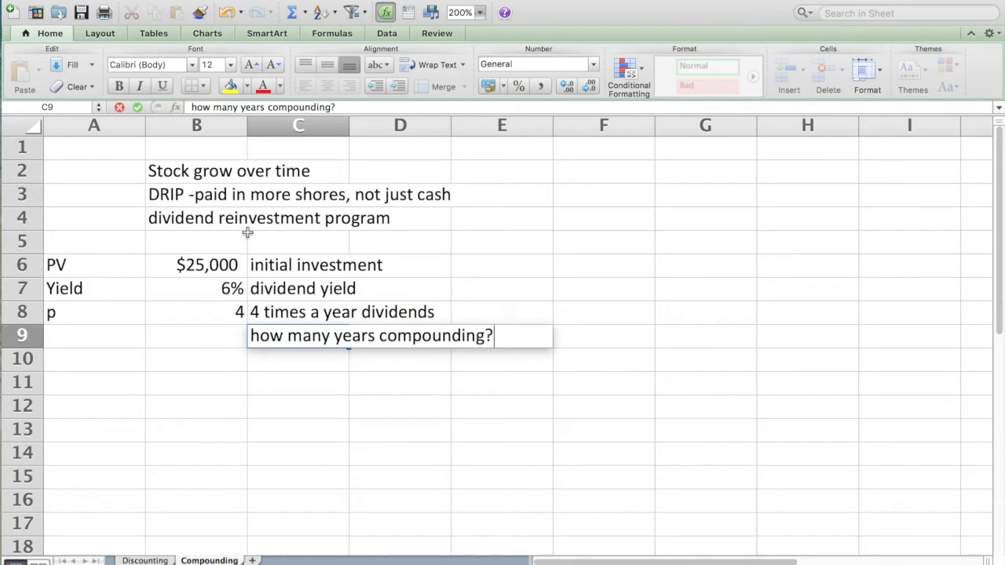
Enter 10 in cell B9 beside the compounding note and label that row N in cell A9
click(139, 362)
click(197, 339)
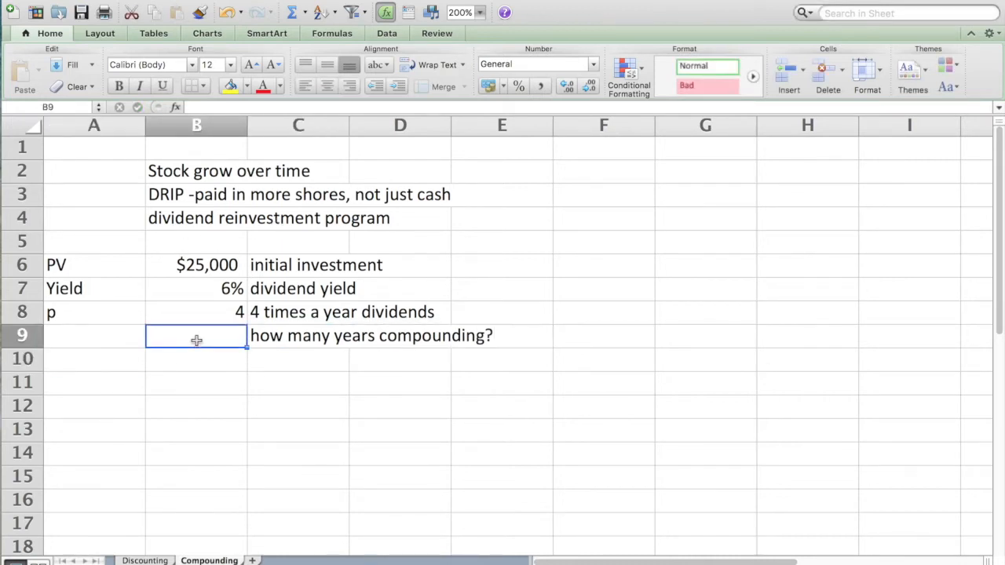
text(10)
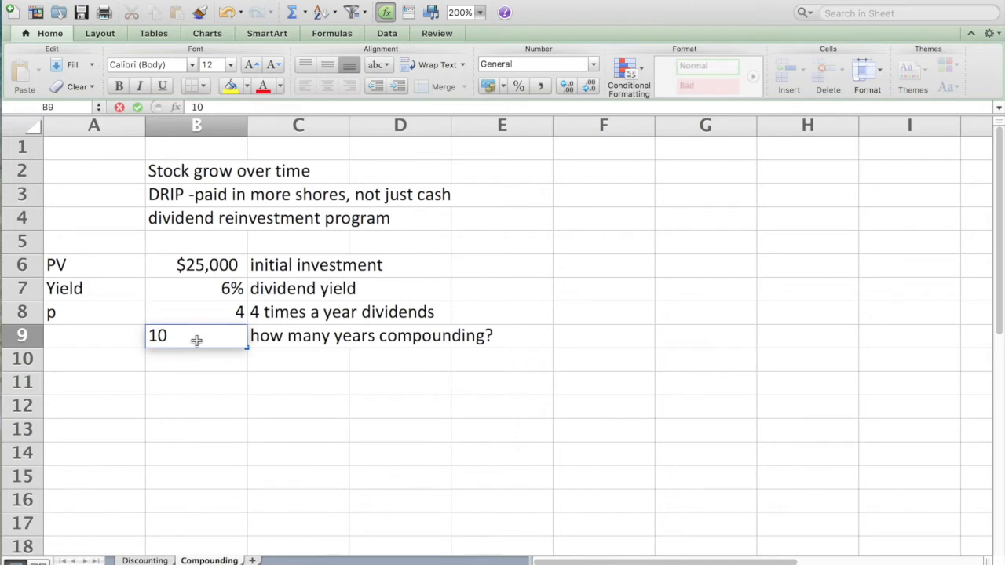
key(Left)
text(N)
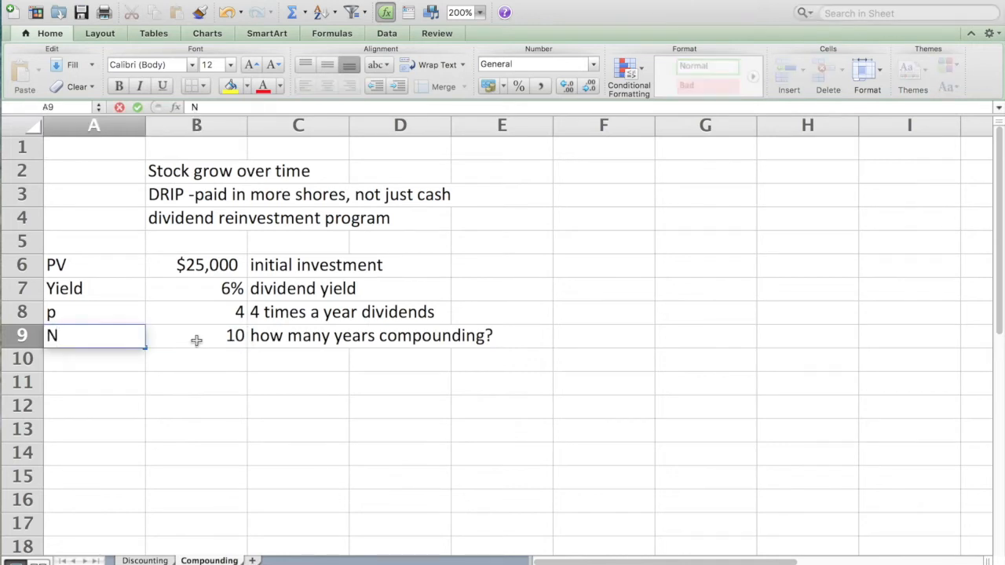
key(Return)
Add the label FV in cell A11 and the description "Future Value of our stock after reinvestment dividends?" in cell C11
key(Return)
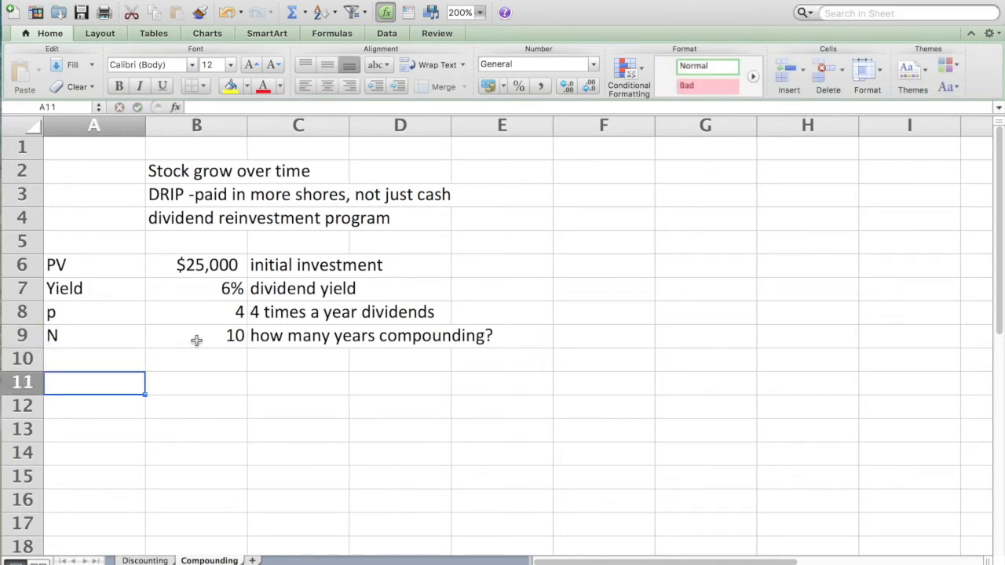
text(FV)
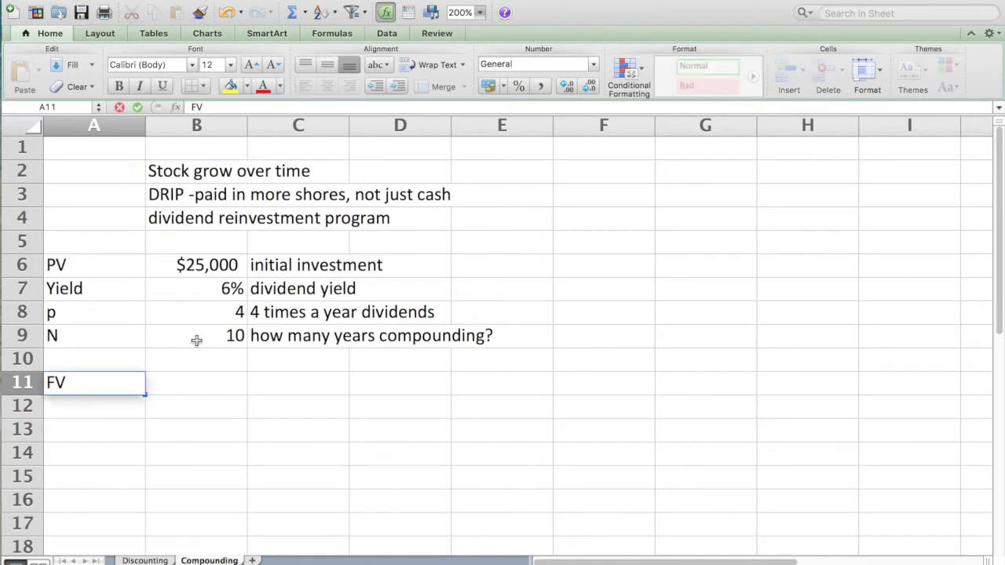
key(Right)
key(Right)
text(Future )
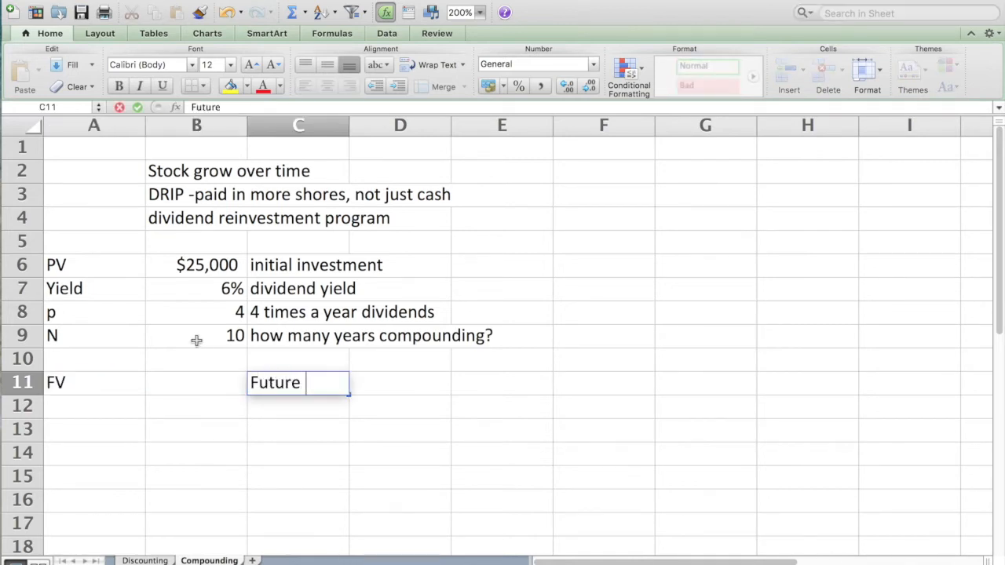
text(Value?)
key(BackSpace)
text(of our stocs)
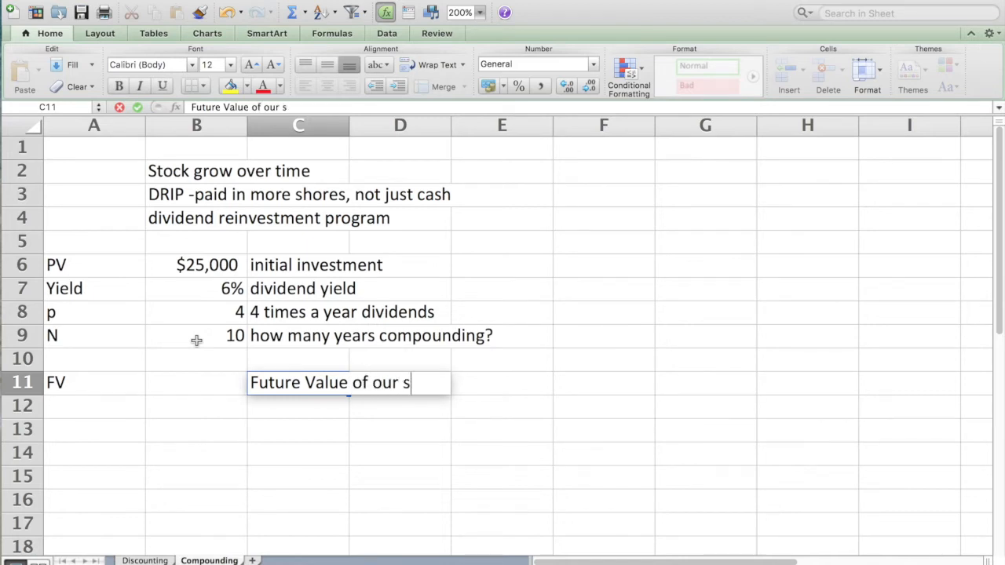
key(BackSpace)
text(k after)
key(BackSpace)
key(BackSpace)
text(te)
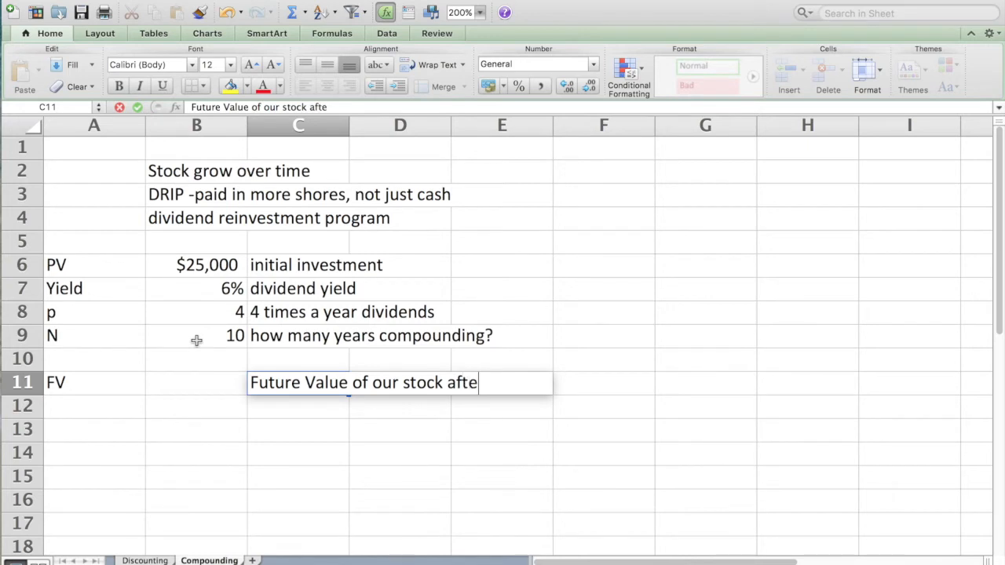
text(r reinvestm)
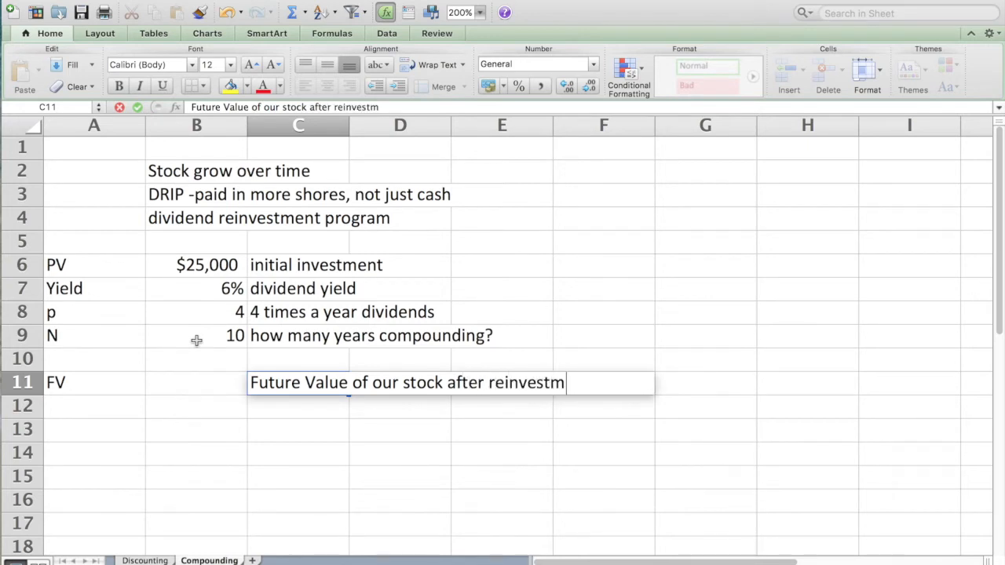
text(ent divid)
key(BackSpace)
key(BackSpace)
text(divide)
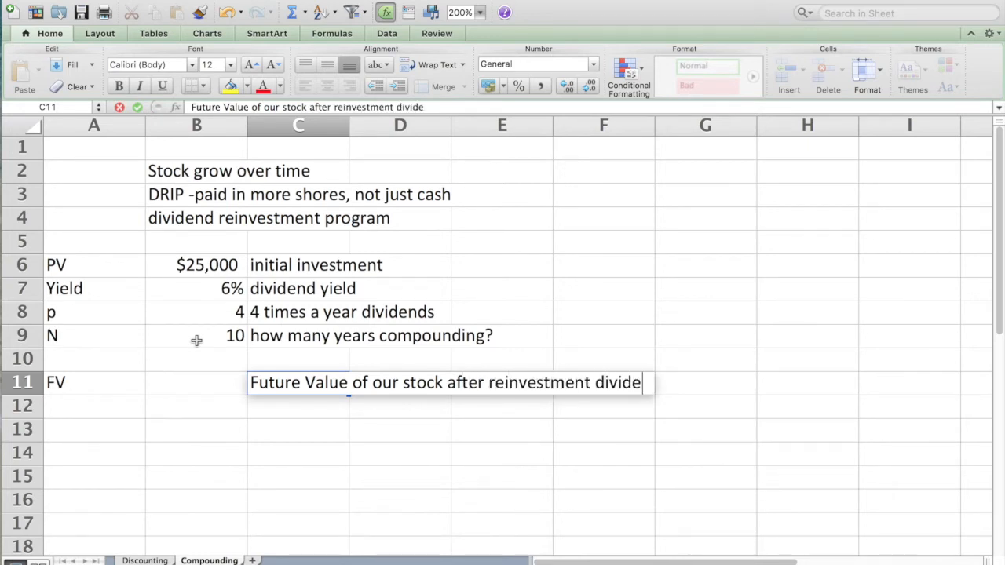
text(nds?)
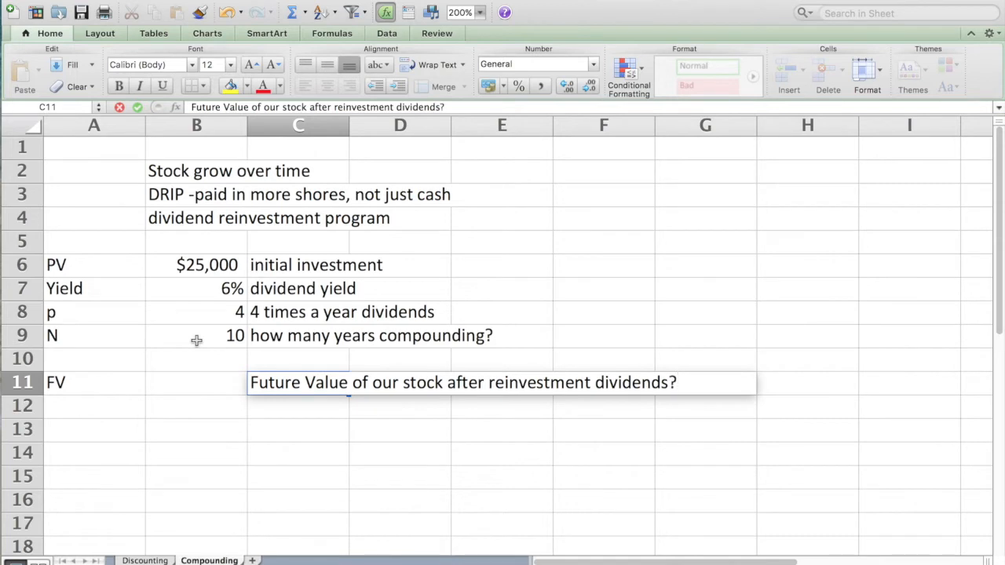
key(Return)
Write the formula as text, "FV = PV * (1+Y/p)^N", in cell B11 and widen column B to fit it
key(Left)
drag(246, 123, 297, 124)
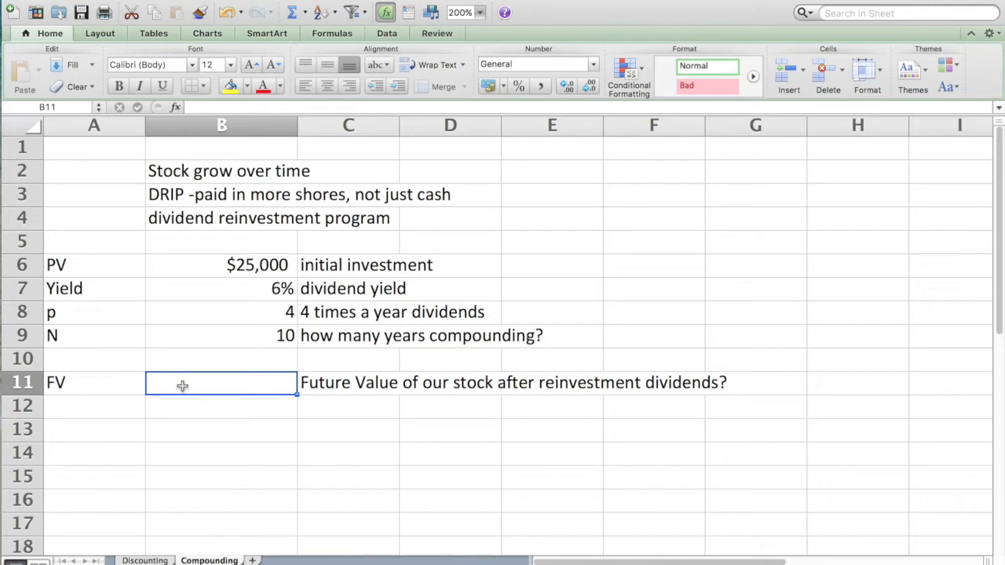
text(FV)
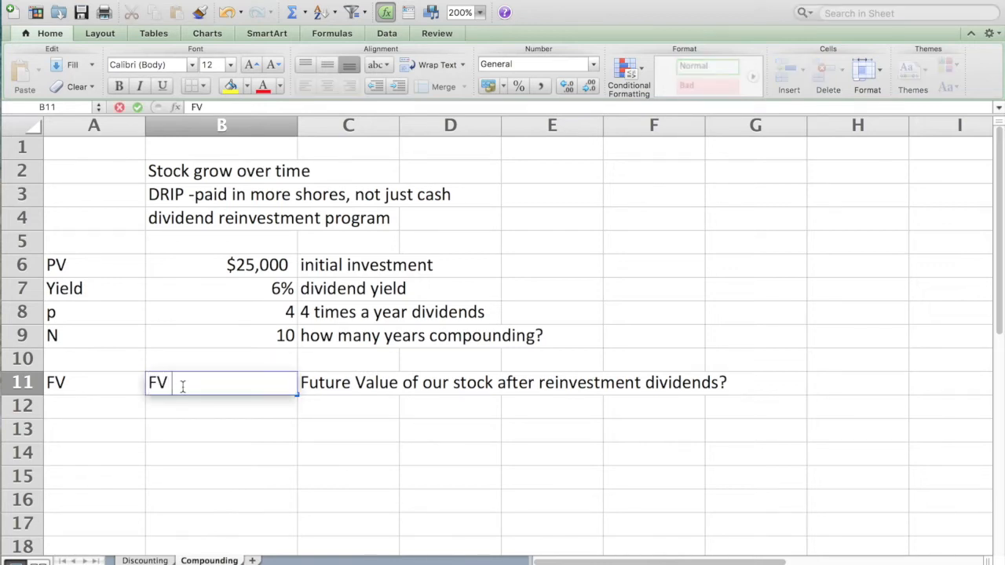
text( = PV * (1+)
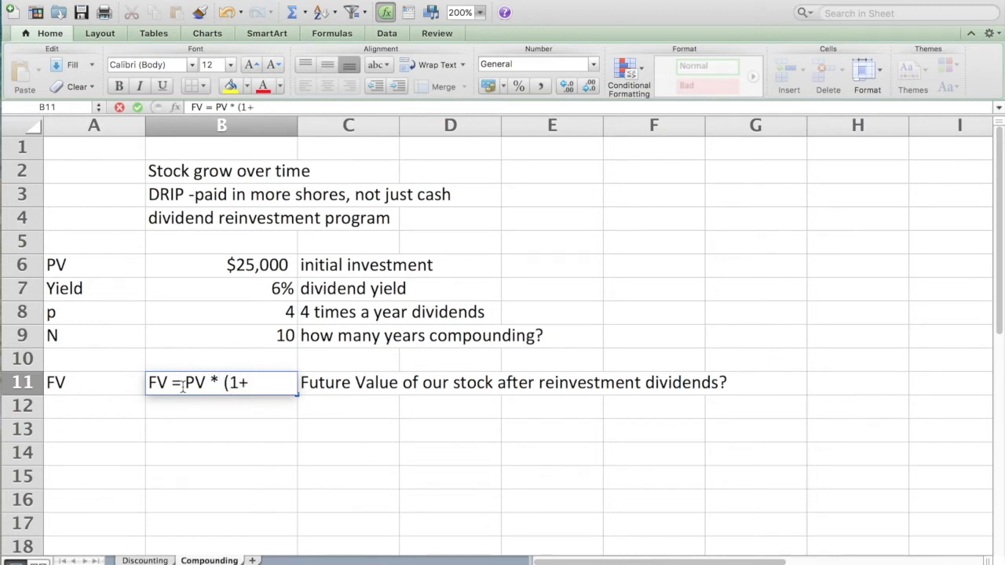
text(Y)
text()^N/)
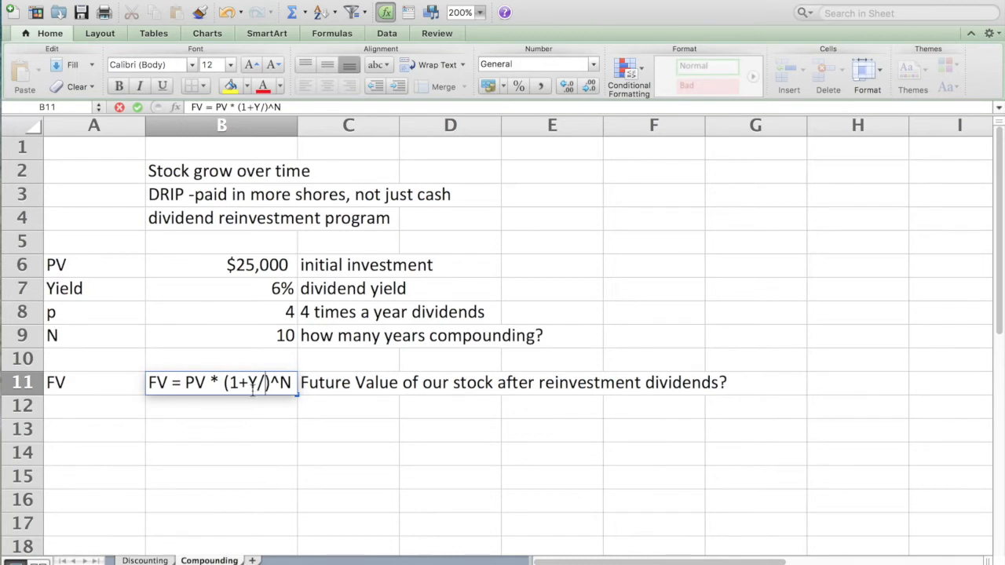
text(p)
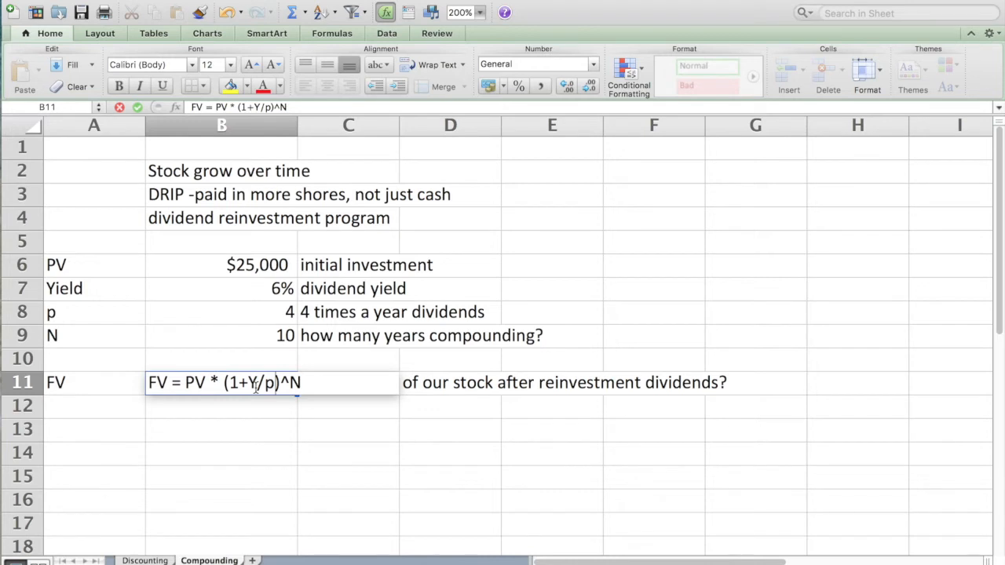
key(Return)
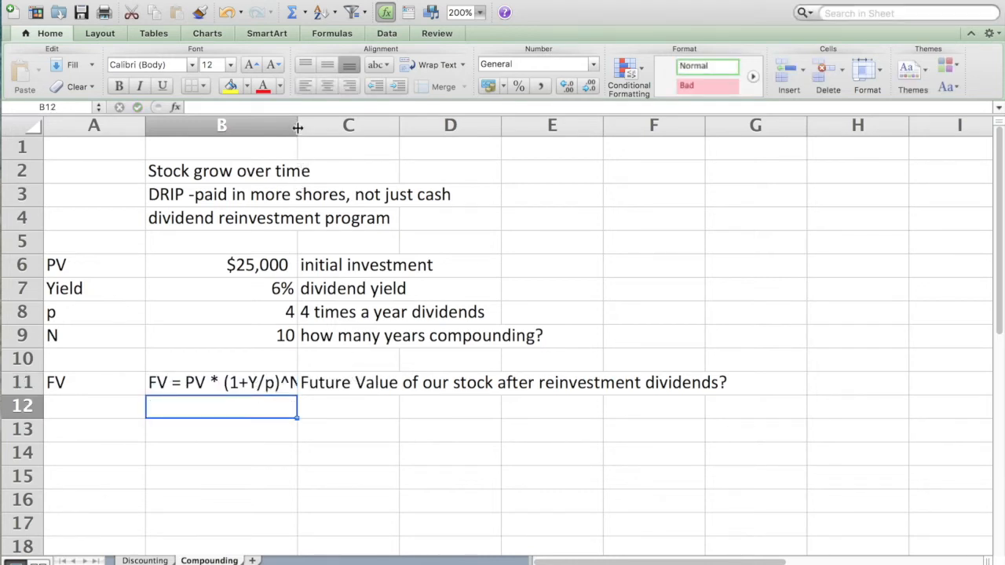
double_click(298, 127)
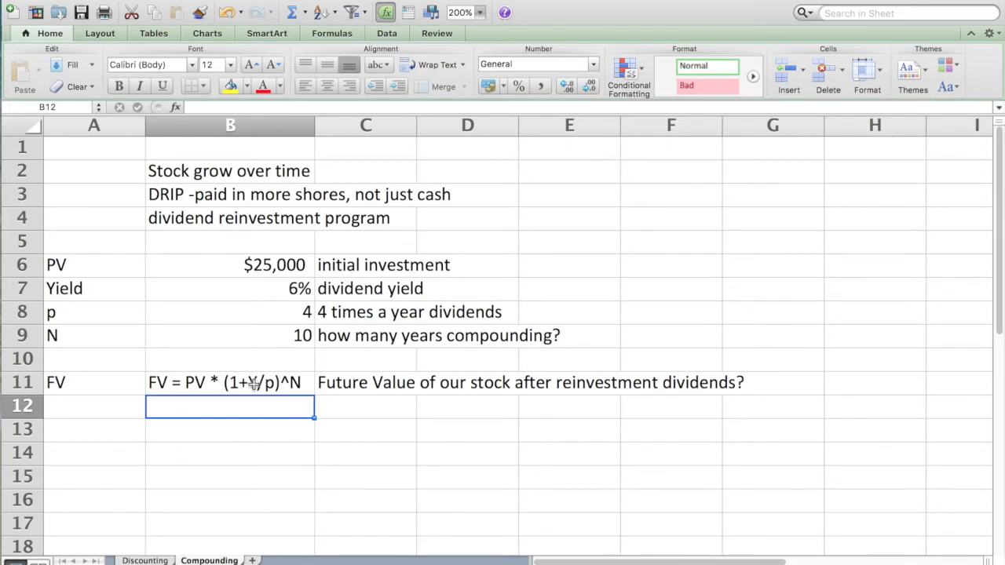
Reword the note in cell C9 to "how many times compounding?"
click(365, 339)
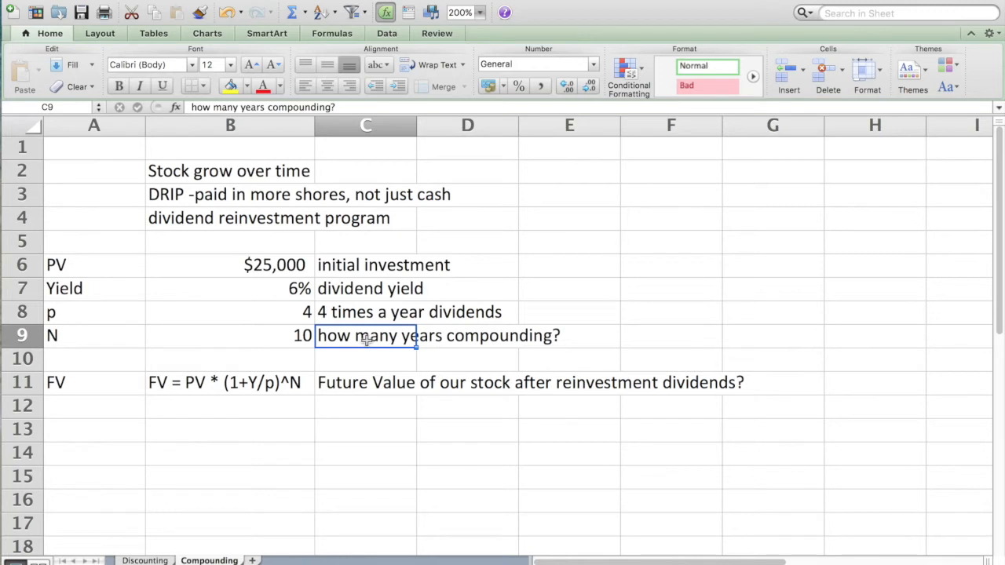
double_click(264, 107)
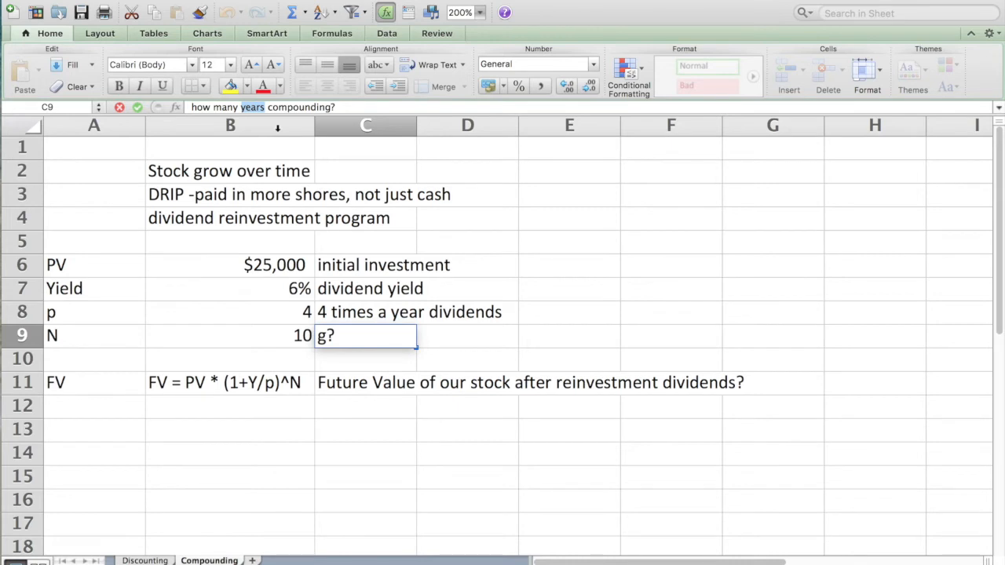
text(time)
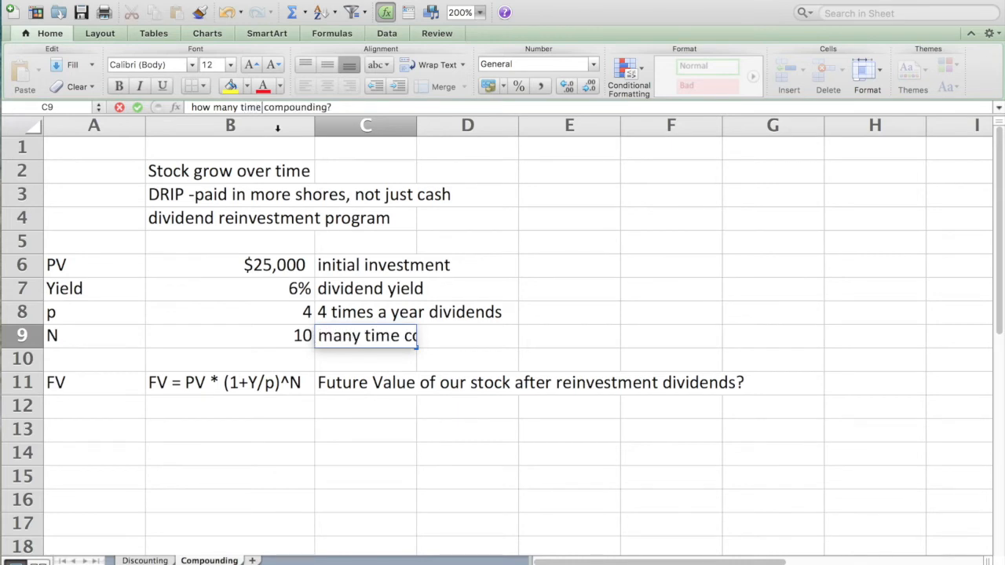
text(s)
key(Return)
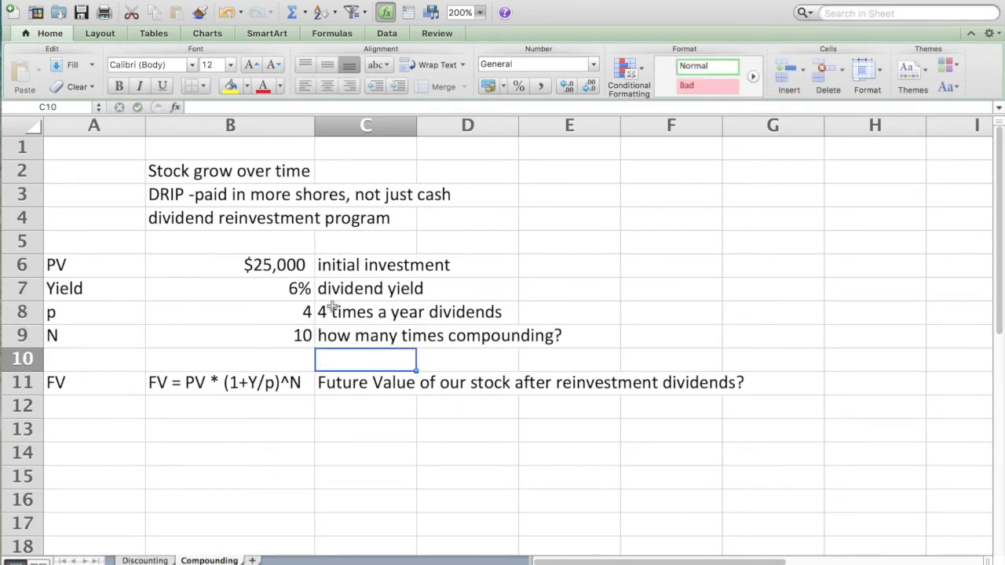
Change the N value in cell B9 to 40
click(369, 336)
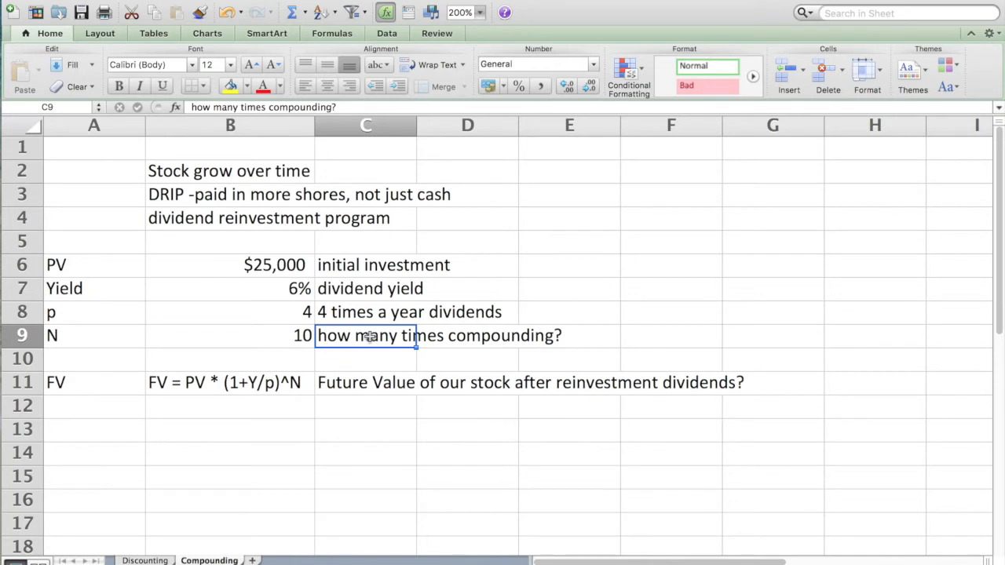
click(242, 335)
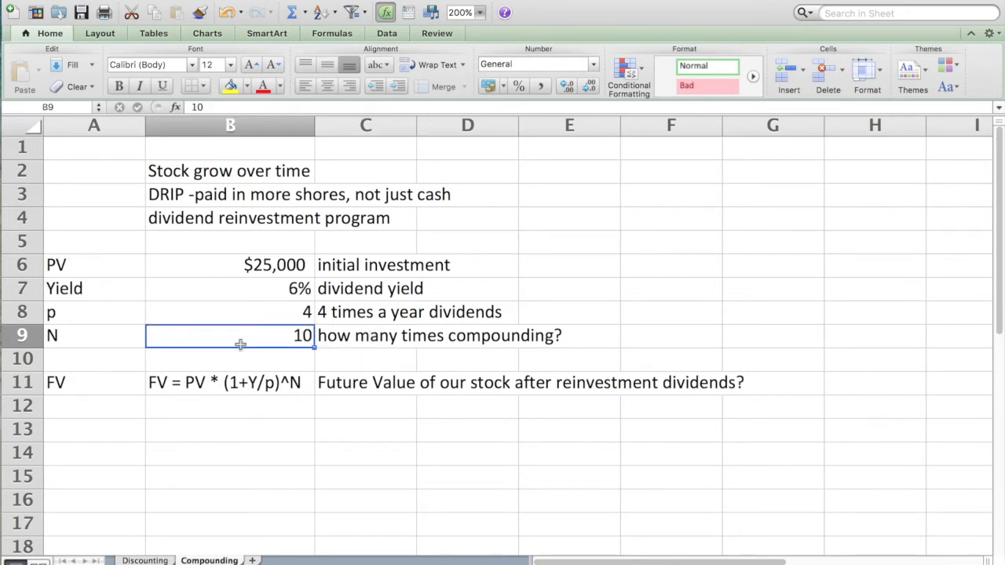
text(40)
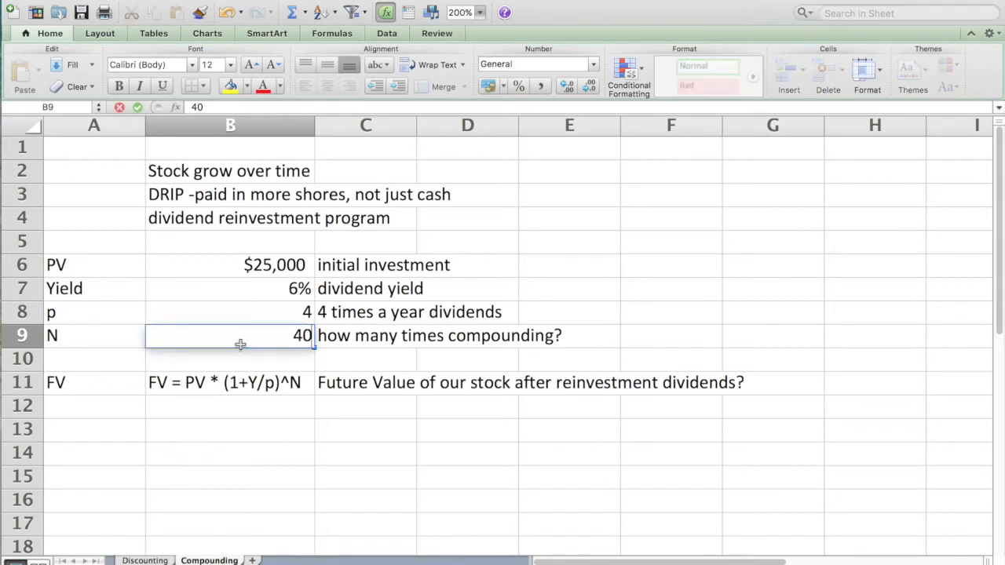
key(Return)
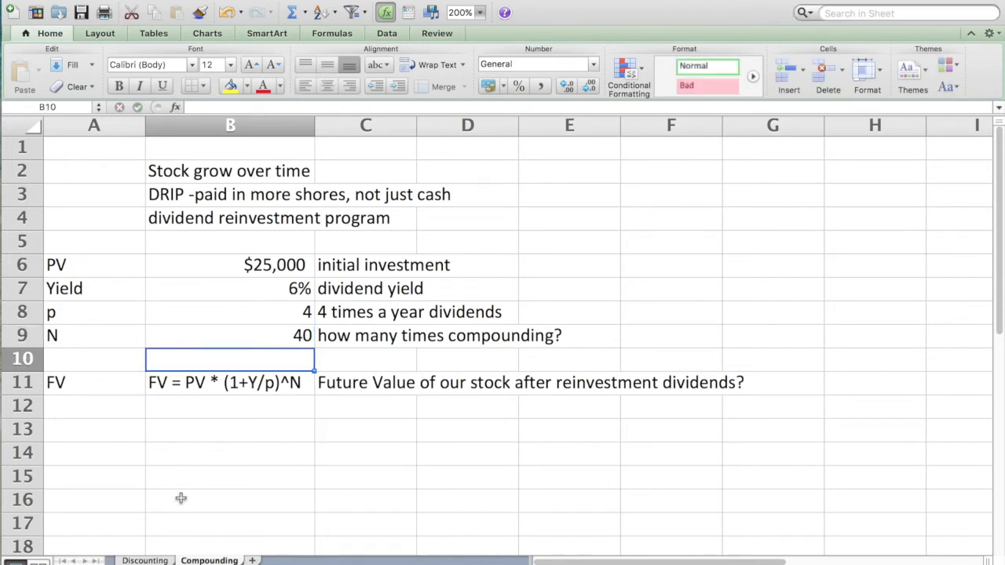
Enter the question "how come 40?" in cell B13 and its explanation "4 x 10" in cell B14
click(168, 435)
text(how come)
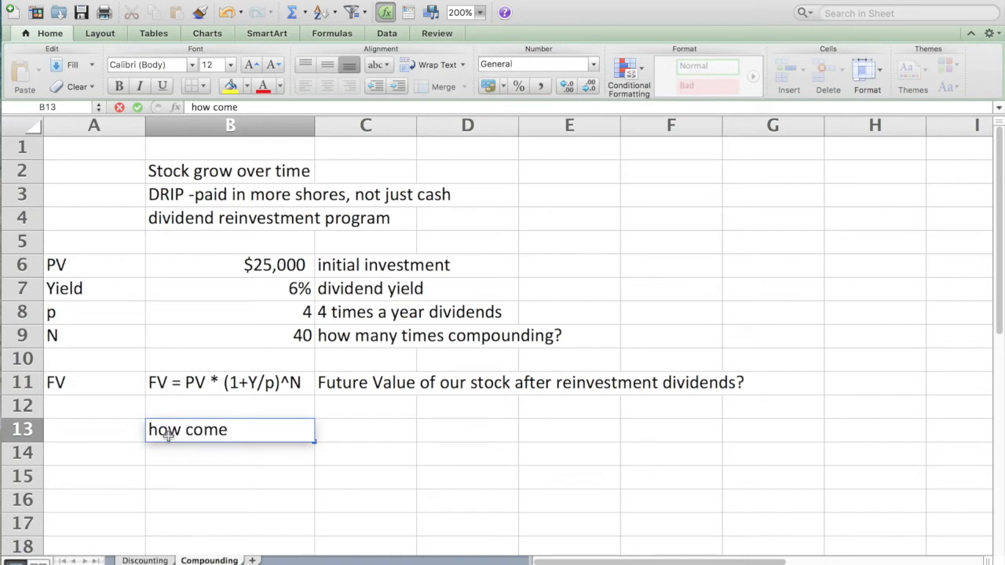
text( 40?)
key(Return)
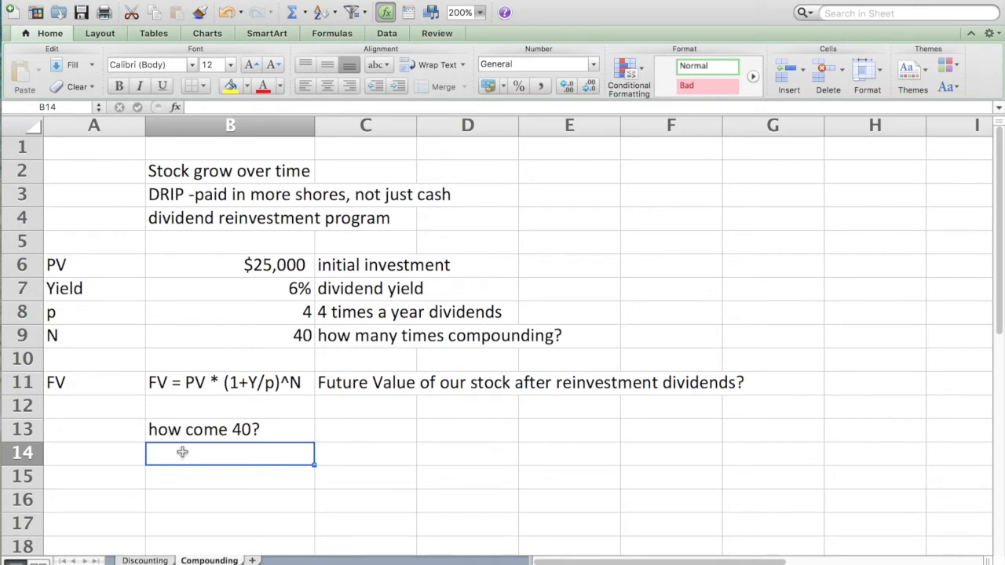
text(4 x 10)
key(Return)
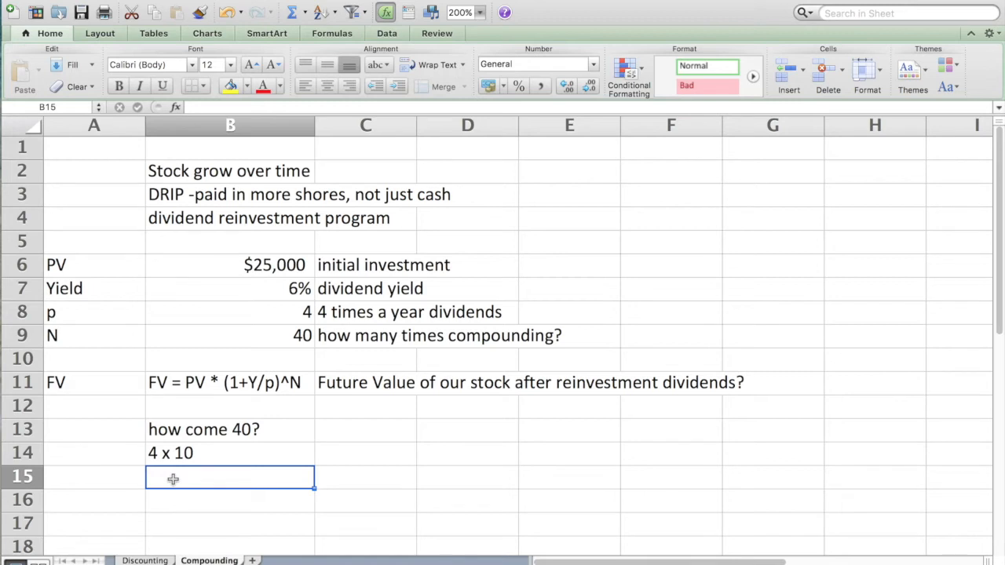
Enter the example "2 x 8 = 16" in cell B15 and extend the text in cell B14 to "4 x 10 = 40"
text(2)
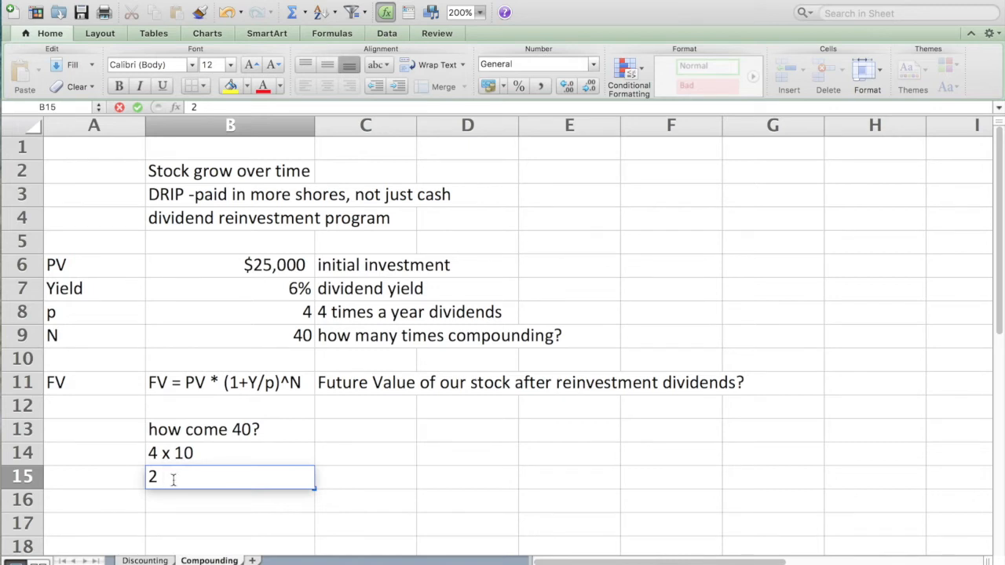
text(x 8 = 16)
key(Return)
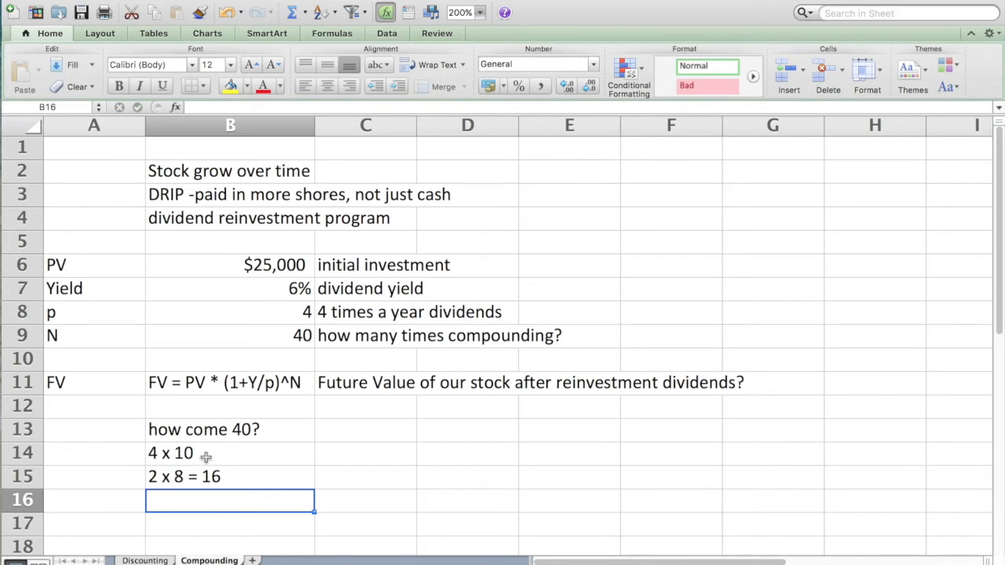
double_click(206, 455)
text(=)
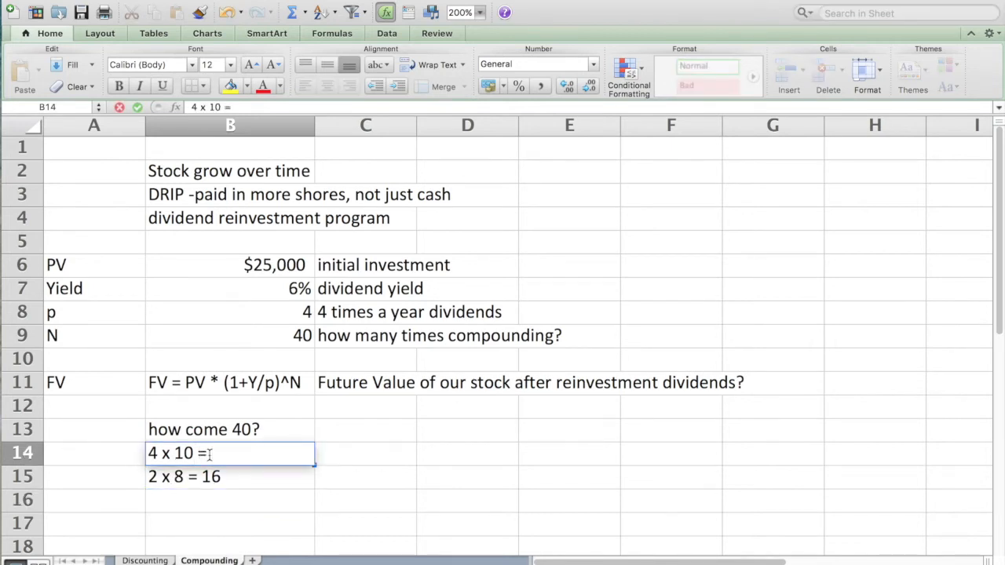
text( 40)
key(Return)
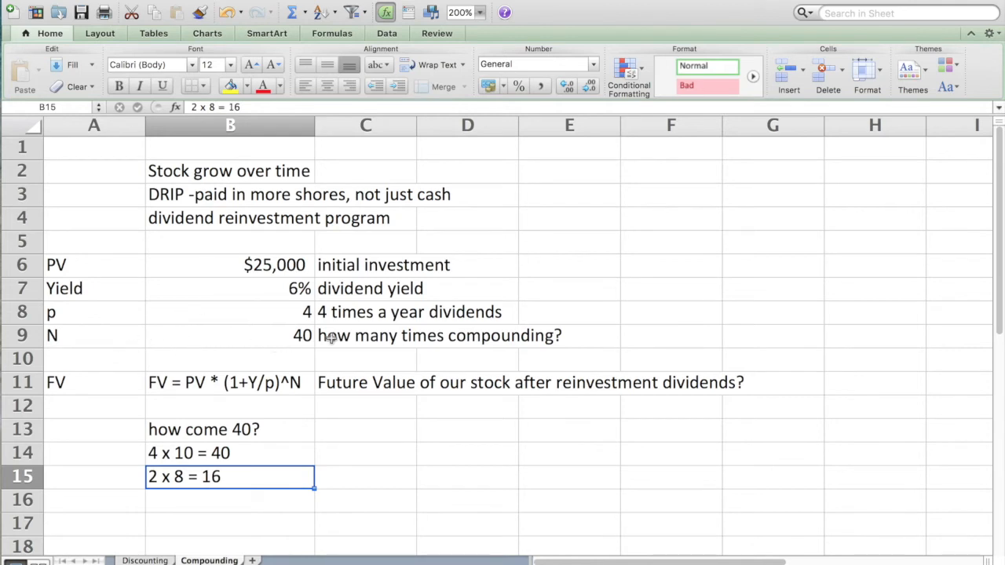
Make the future value formula text in cell B11 bold
click(373, 337)
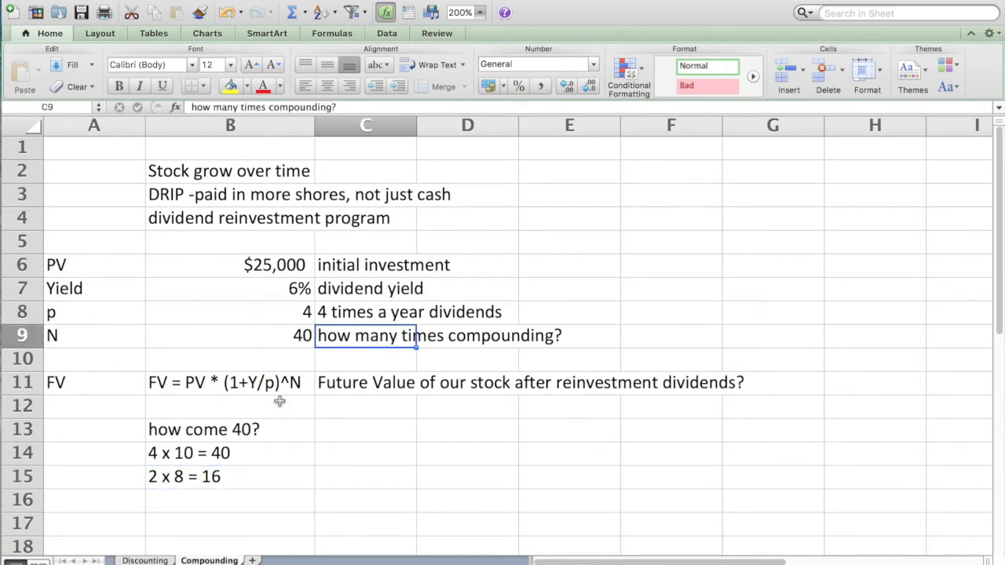
click(227, 384)
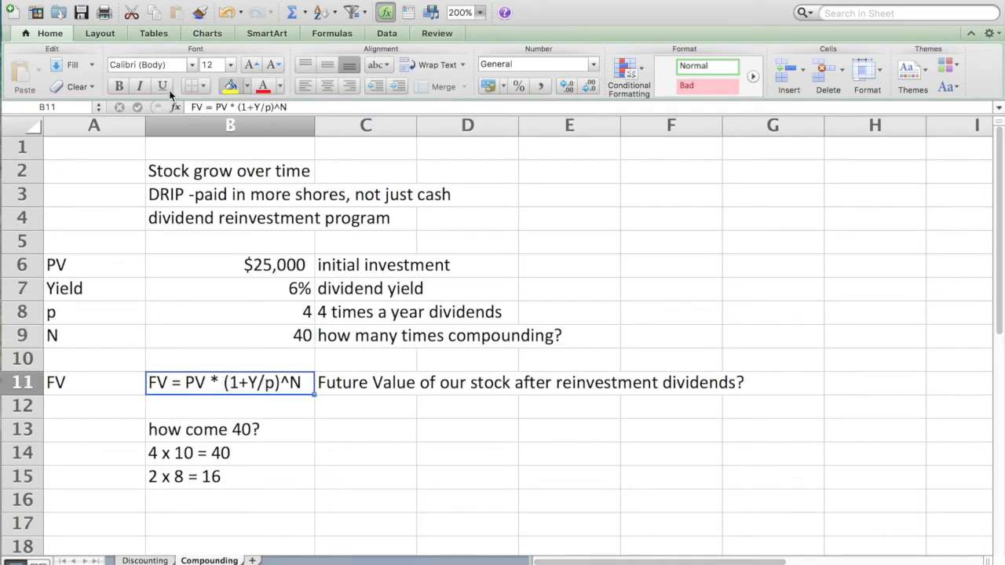
click(118, 86)
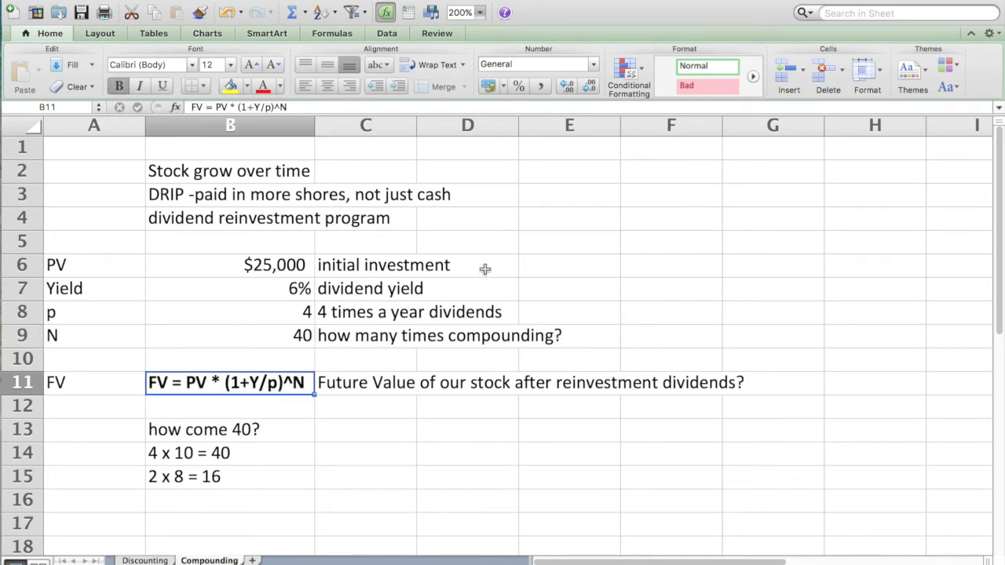
Enter the heading "How much is it worth?" in cell F4
click(584, 217)
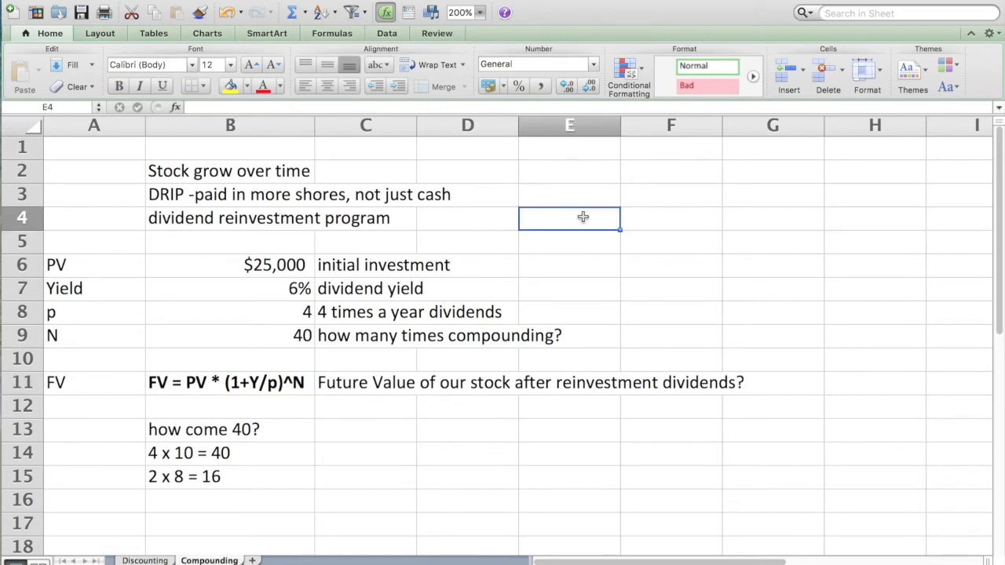
key(Down)
key(Down)
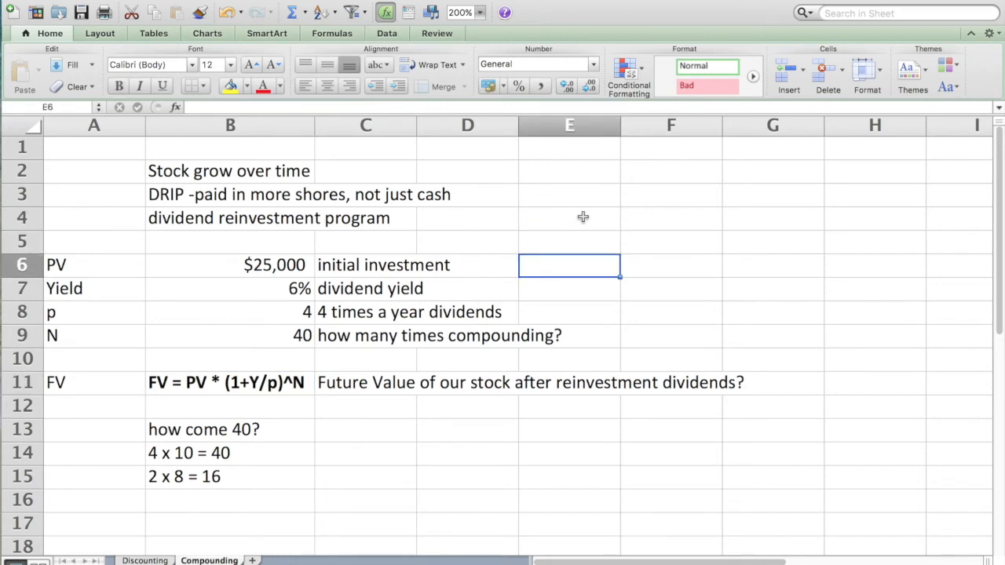
key(Up)
key(Up)
key(Right)
text(H)
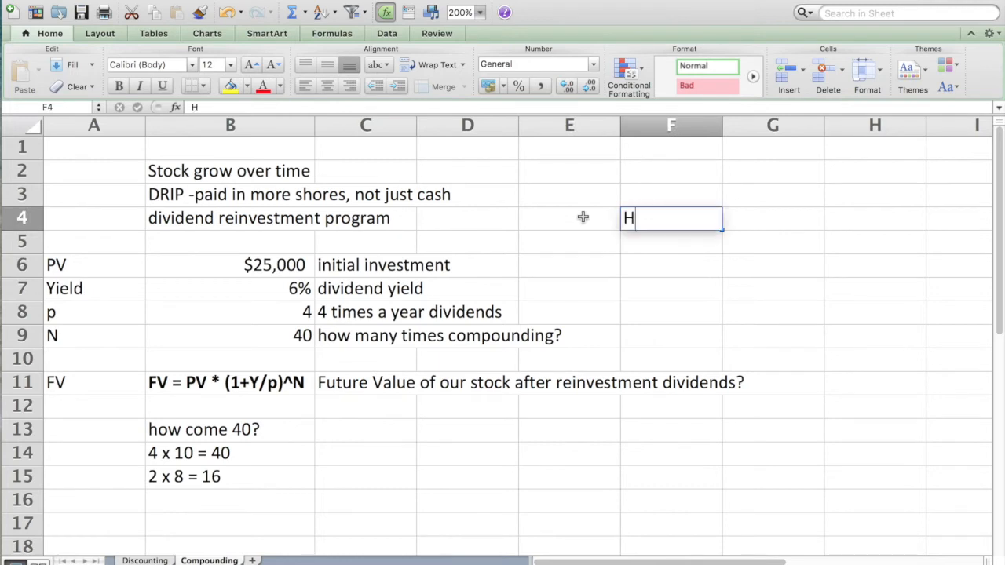
text(ow much is it wor)
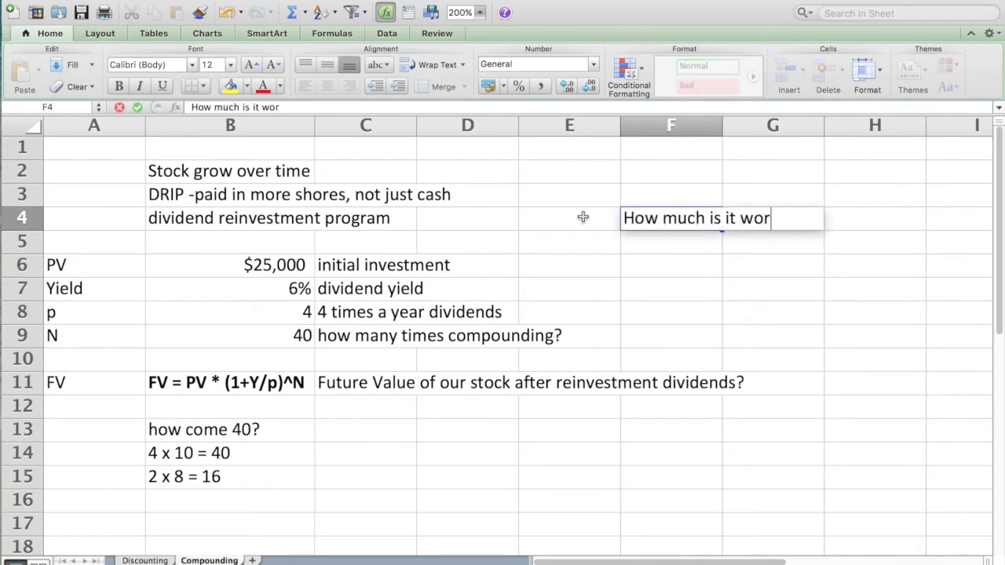
text(th?)
key(Return)
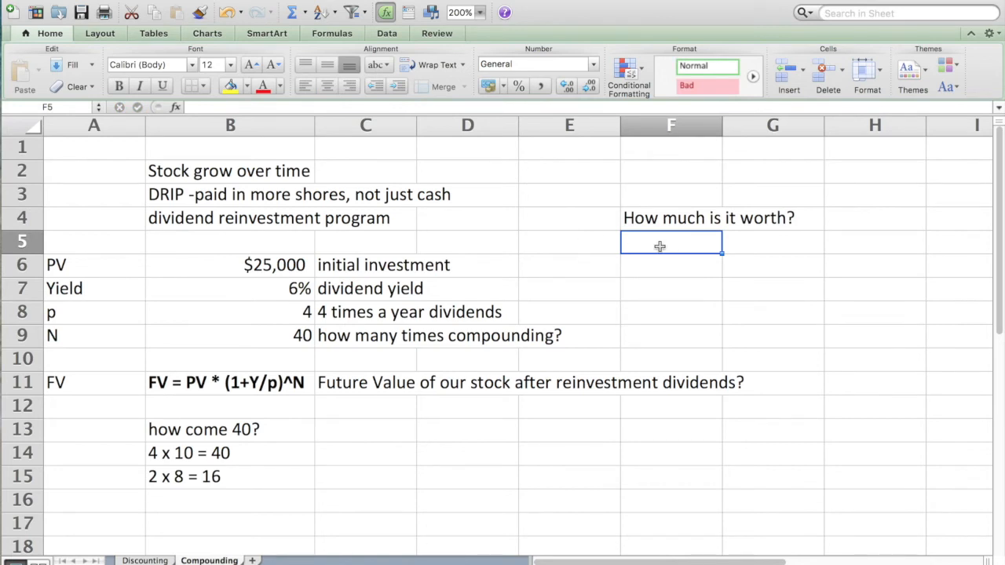
Calculate the quarterly compounded future value in cell F5 with the formula =B6*(1+B7/B8)^B9
click(247, 387)
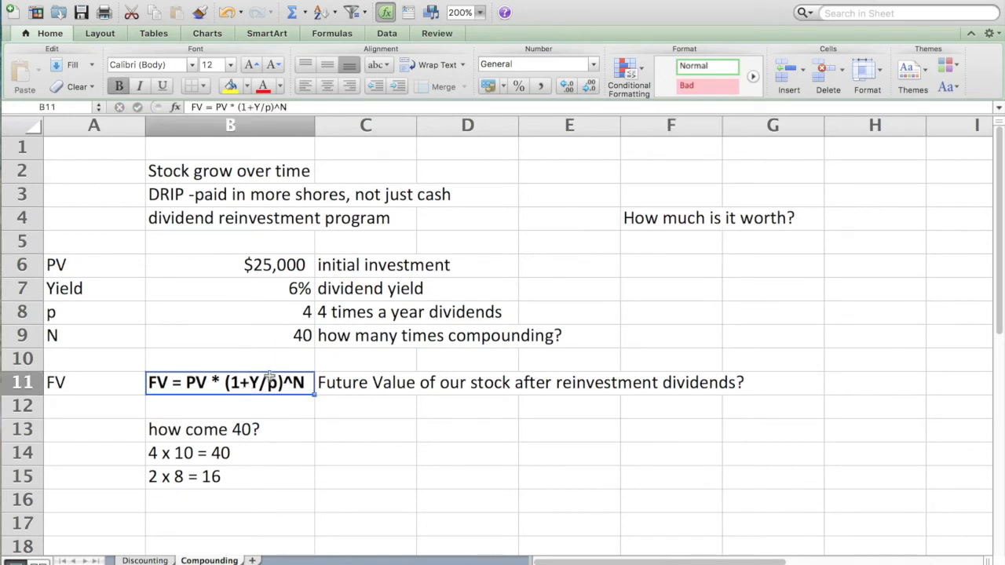
click(672, 237)
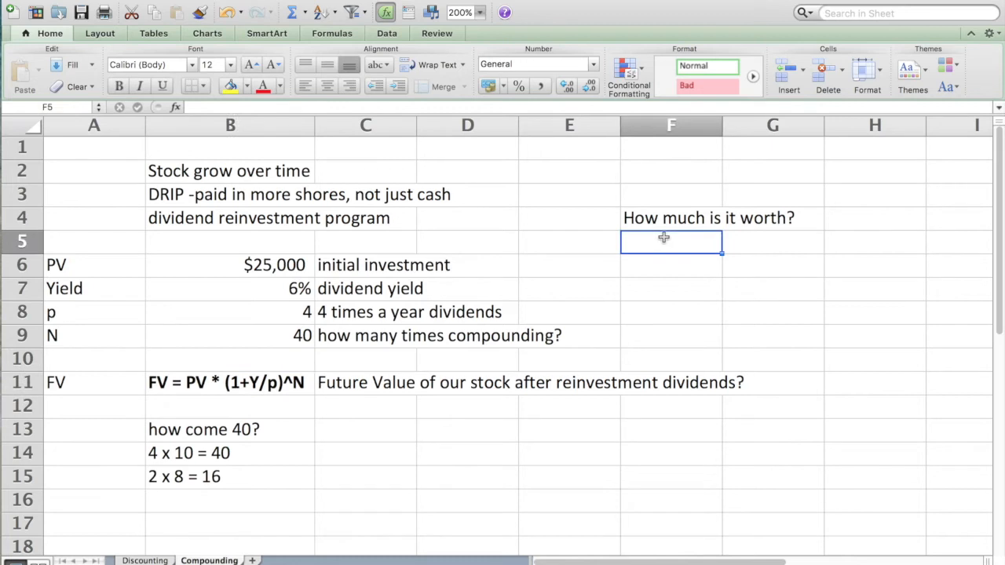
mouse_move(267, 266)
mouse_down()
mouse_move(255, 308)
mouse_move(267, 267)
mouse_up()
click(667, 236)
text(=)
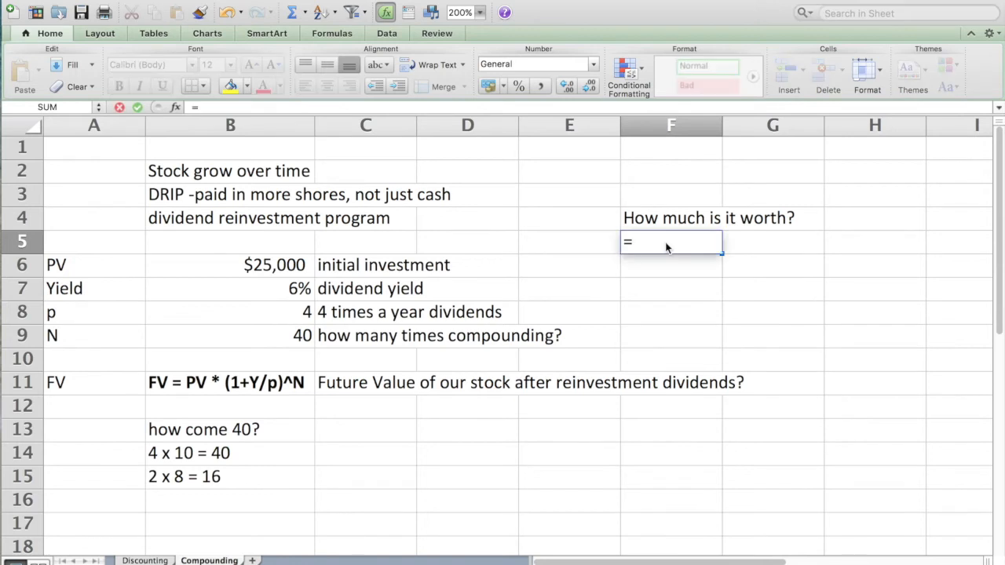
click(264, 269)
text(*(1+)
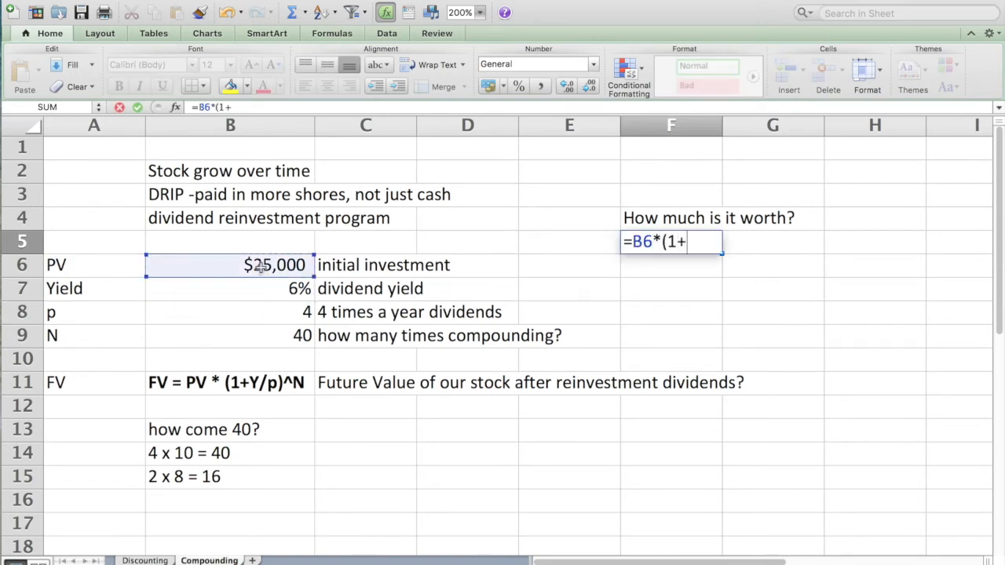
click(267, 289)
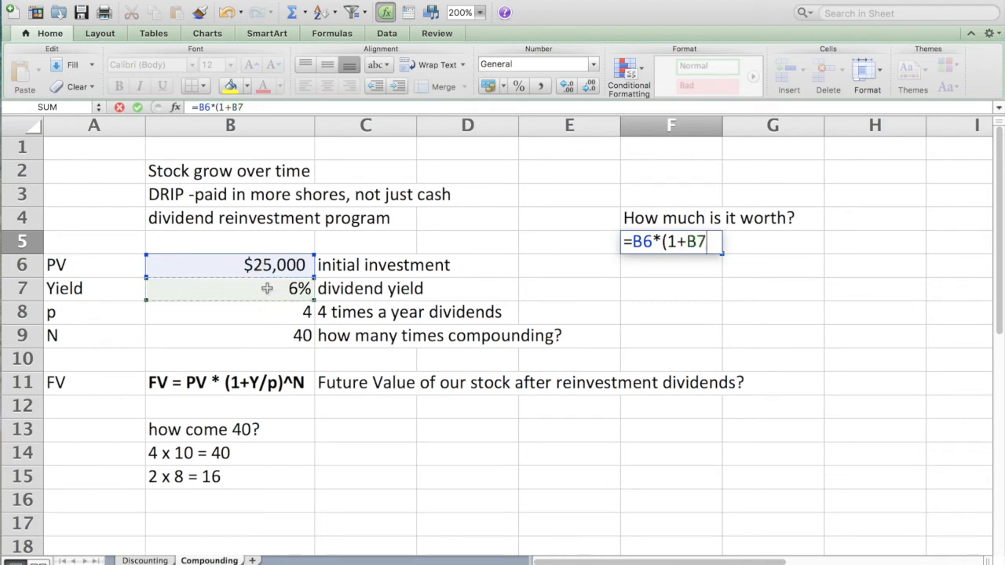
text(/)
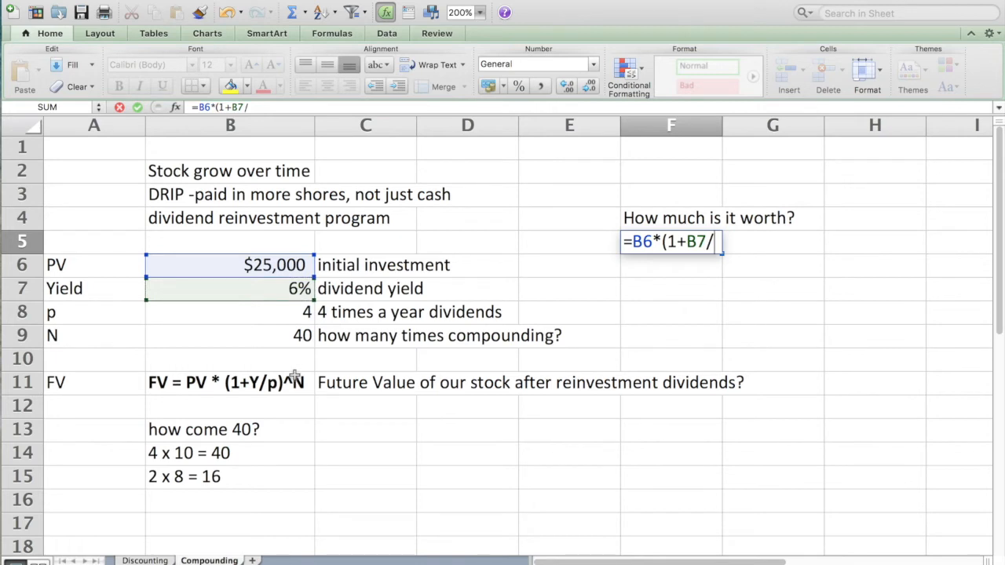
click(267, 314)
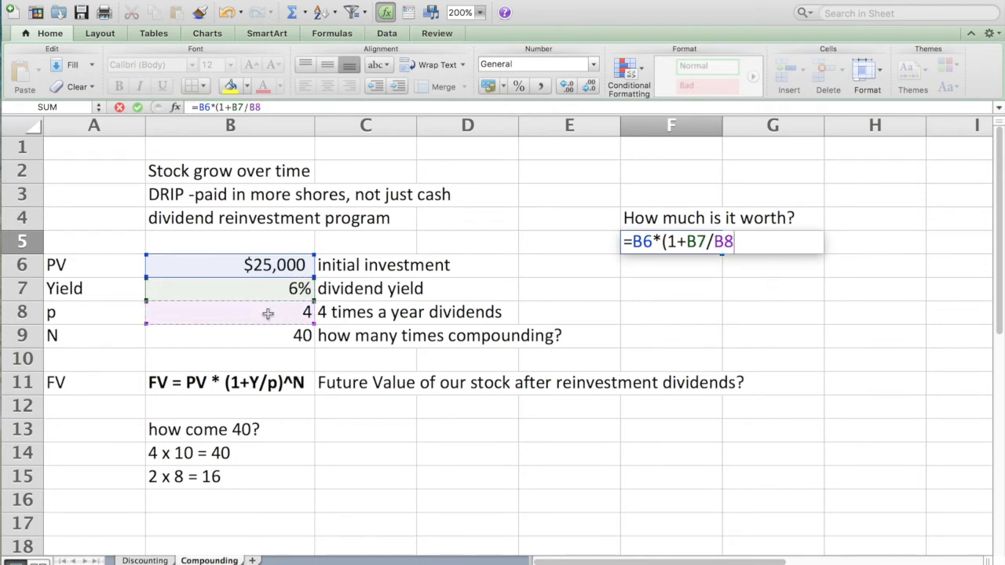
text()^)
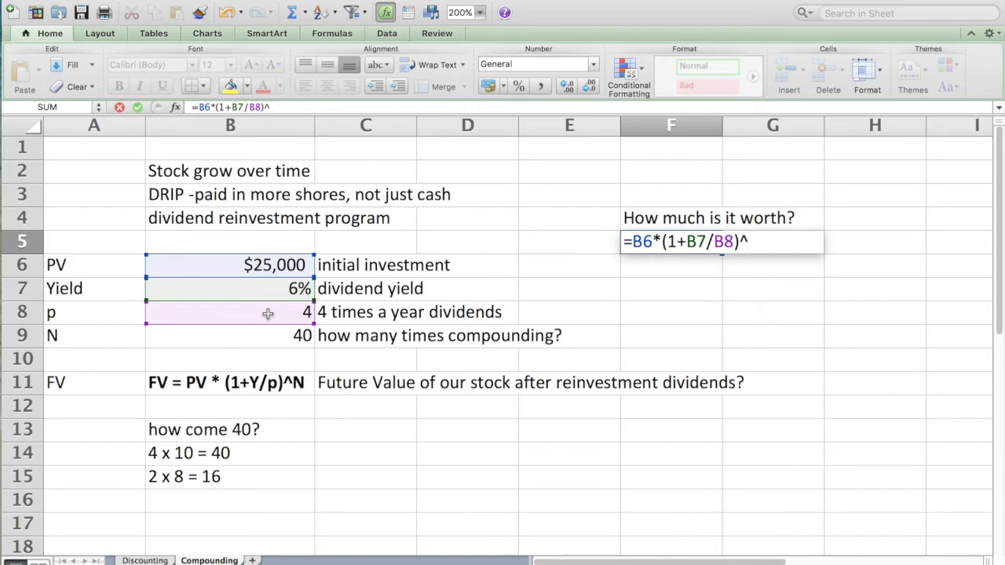
click(269, 338)
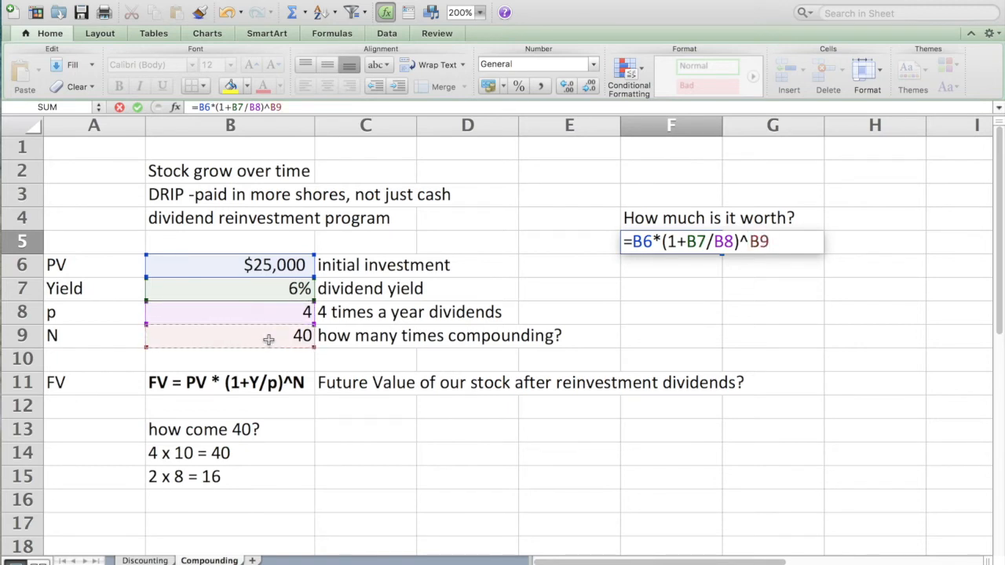
key(Return)
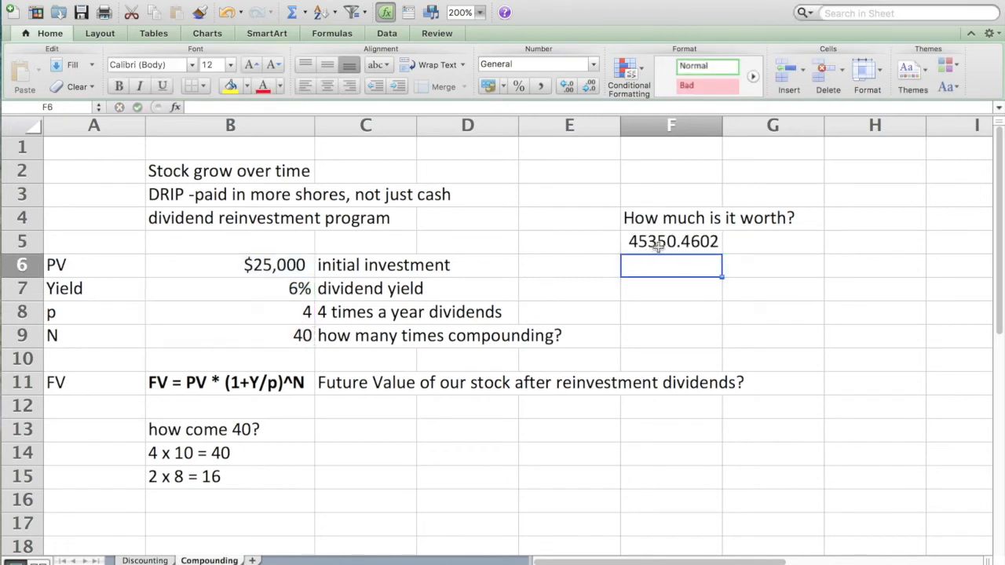
Format the future value in cell F5 as accounting currency in dollars and widen column F
click(659, 246)
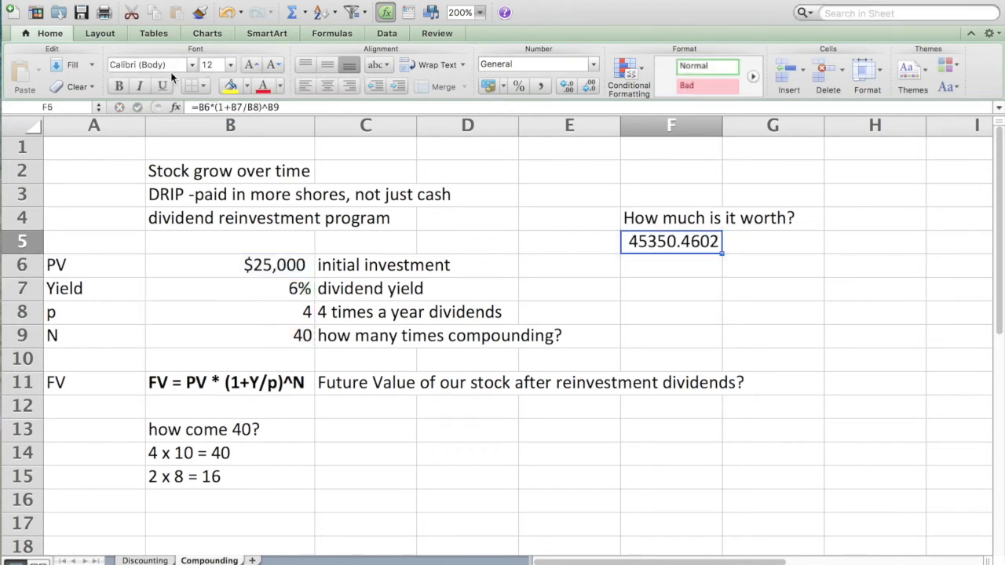
click(489, 86)
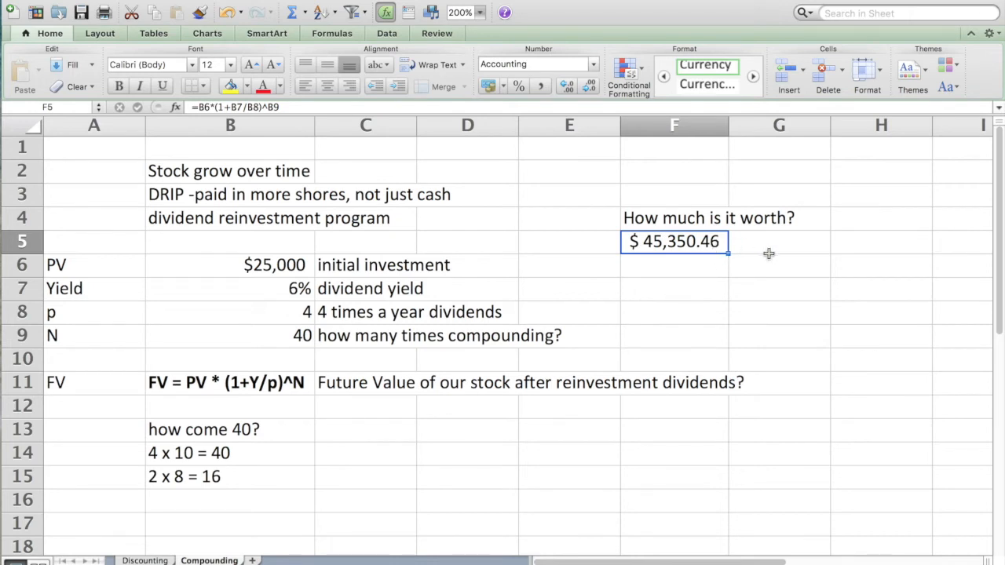
drag(729, 127, 775, 127)
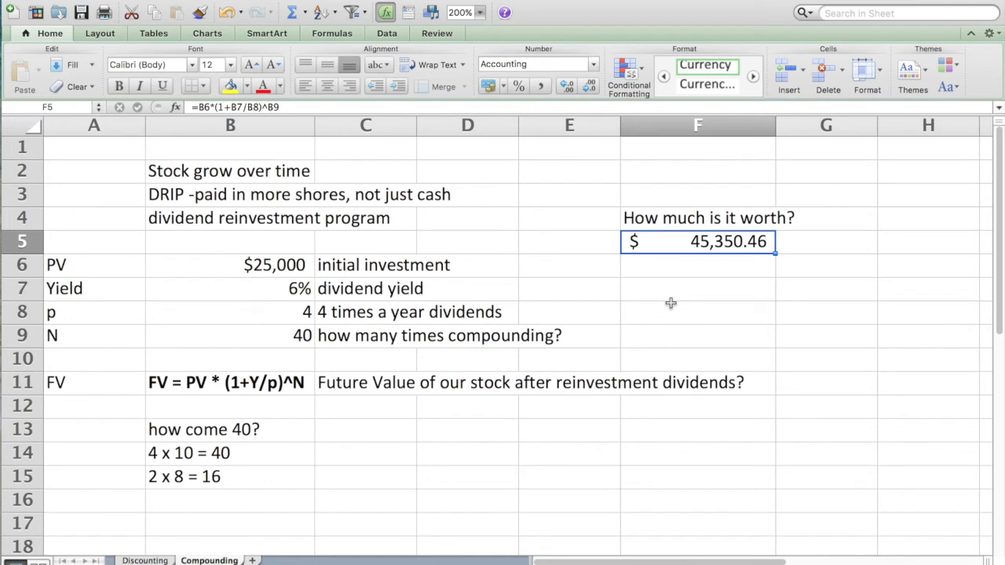
Enter the label "Annual?" in cell G8
click(828, 314)
text(A)
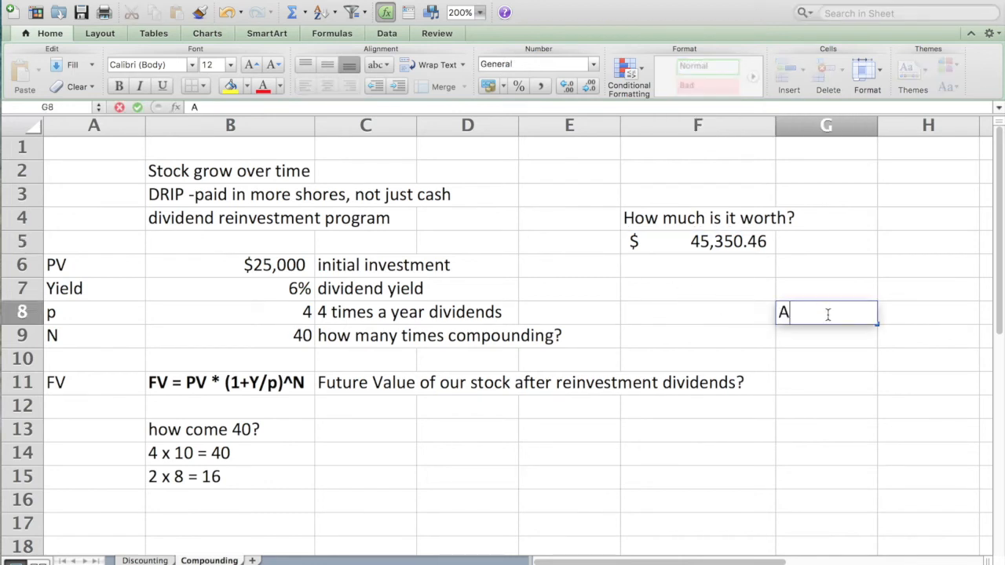
text(nnual ?)
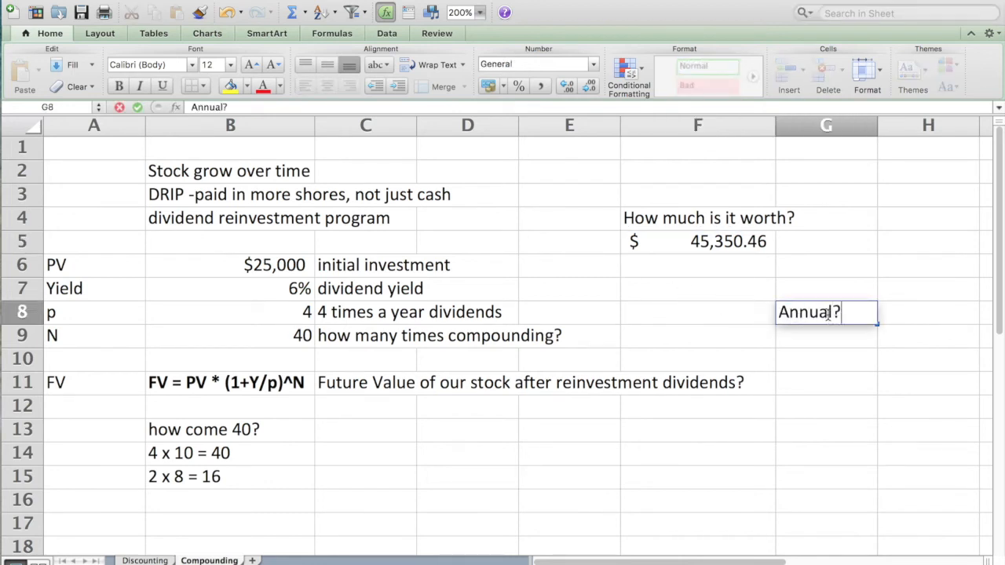
key(Left)
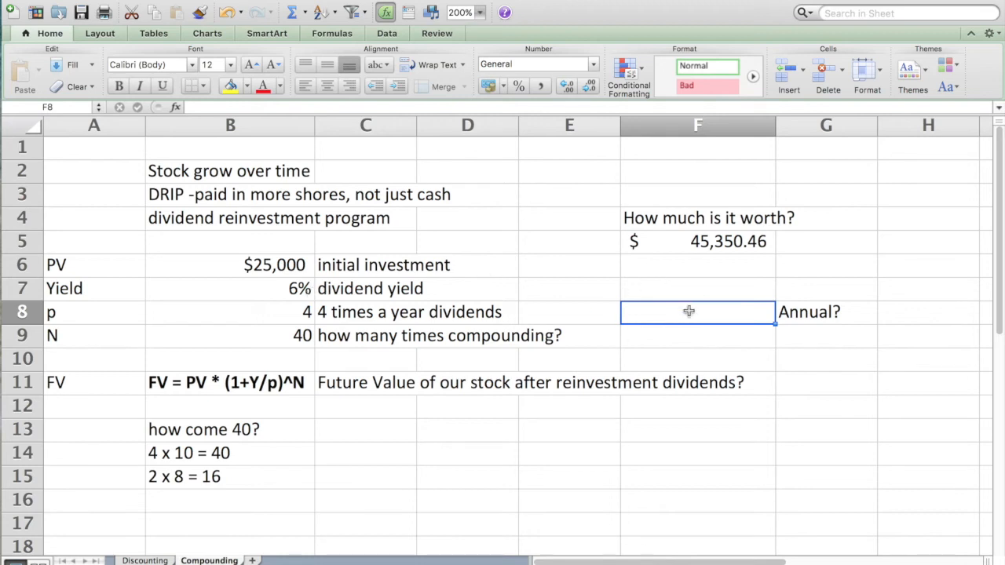
Calculate the annually compounded value in cell F8 with =B6*(1+B7)^10 and format it as accounting currency in dollars
text(=)
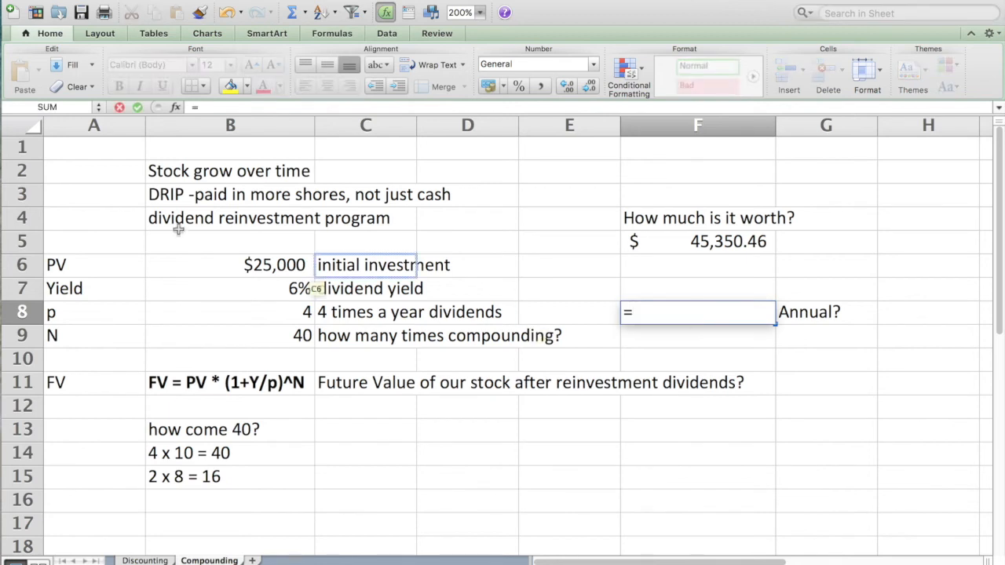
click(236, 270)
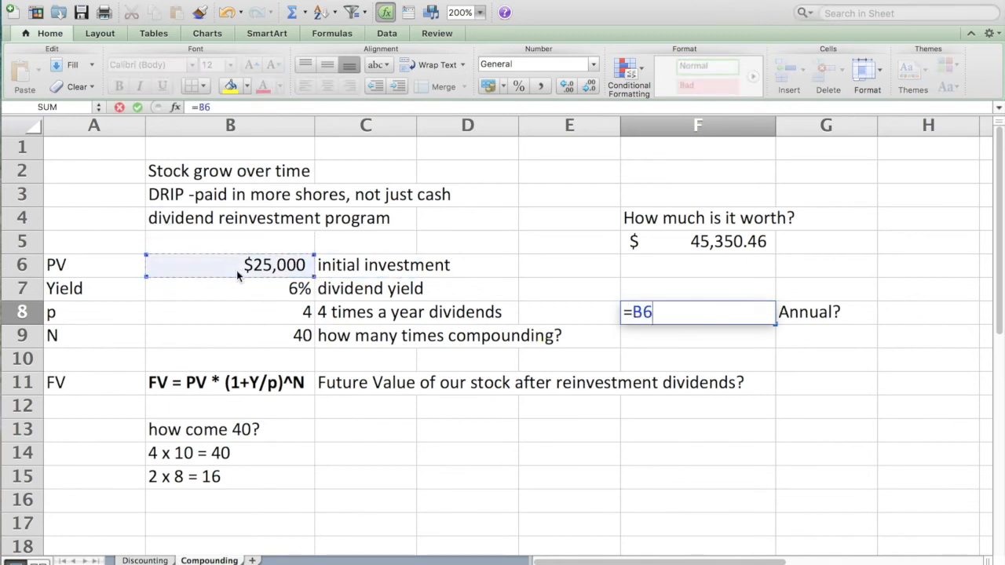
text(*(1+)
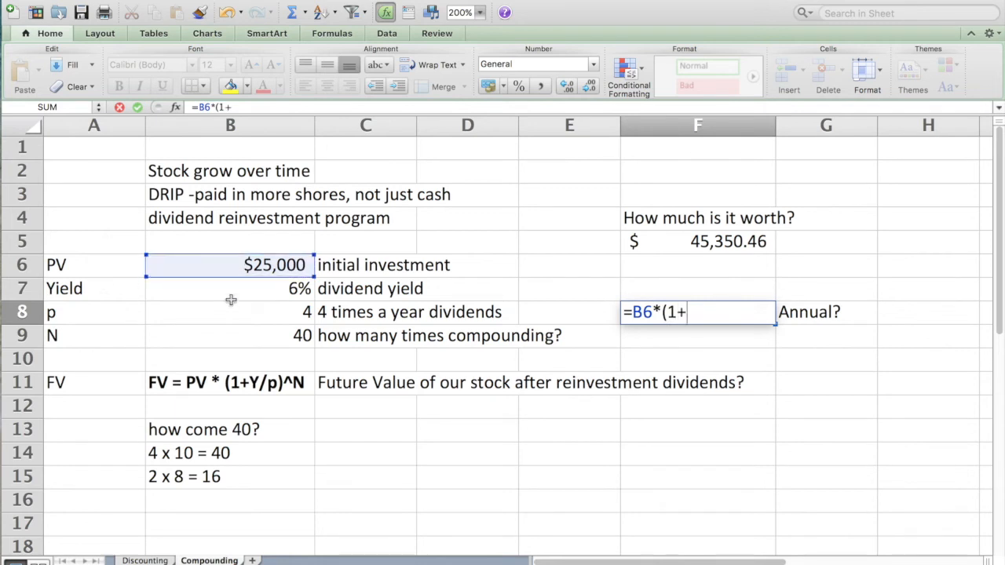
click(232, 288)
text())
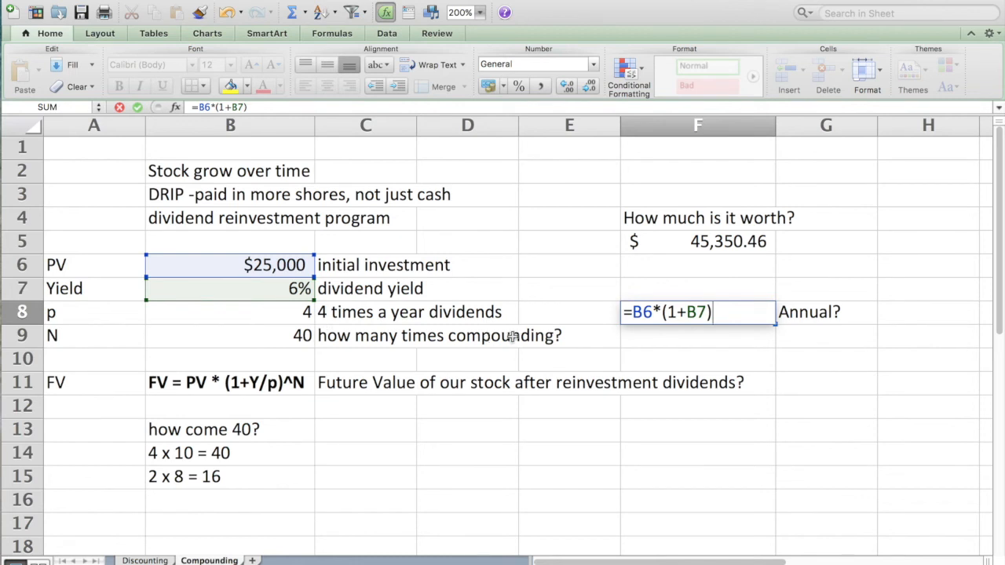
text(^10)
key(Return)
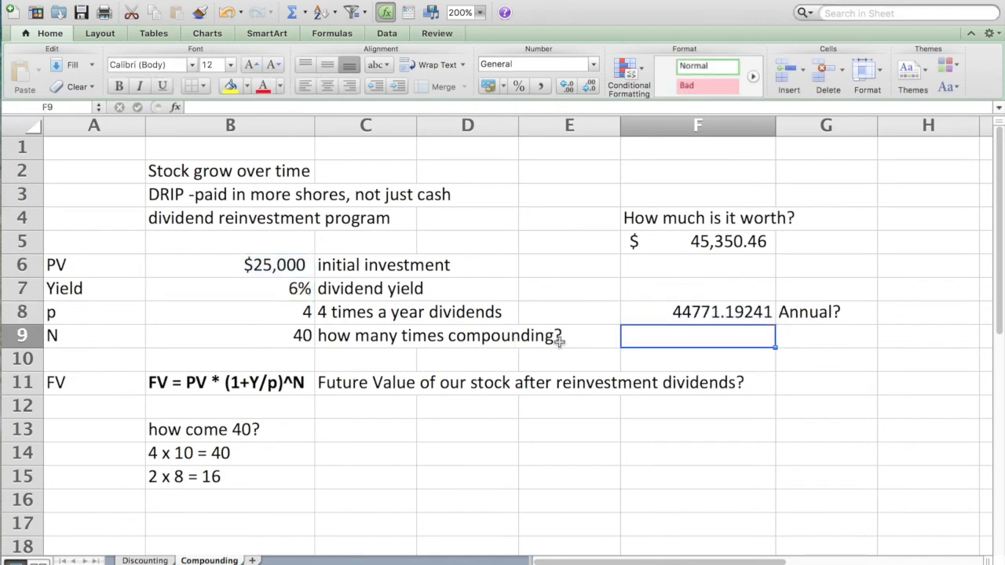
click(711, 314)
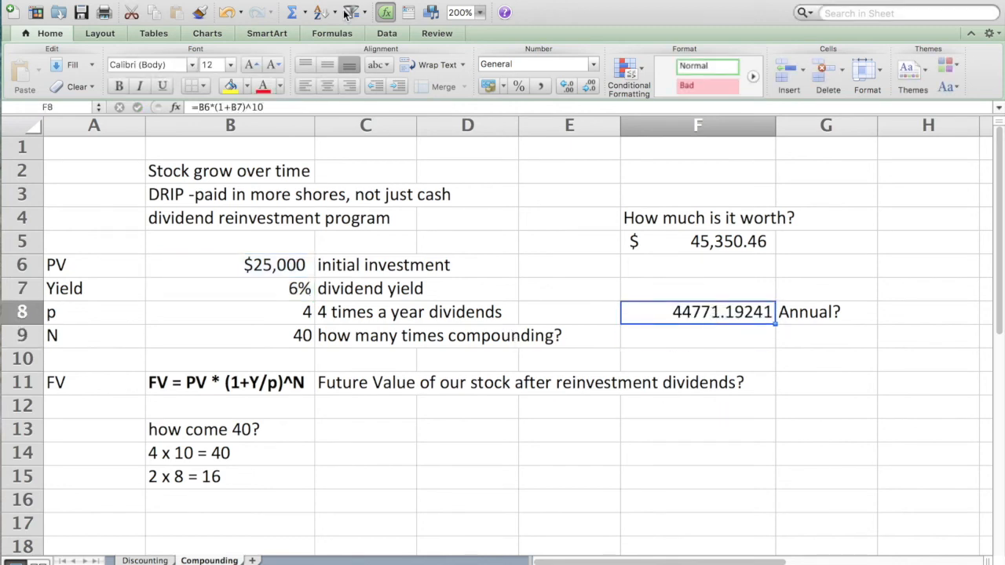
click(488, 85)
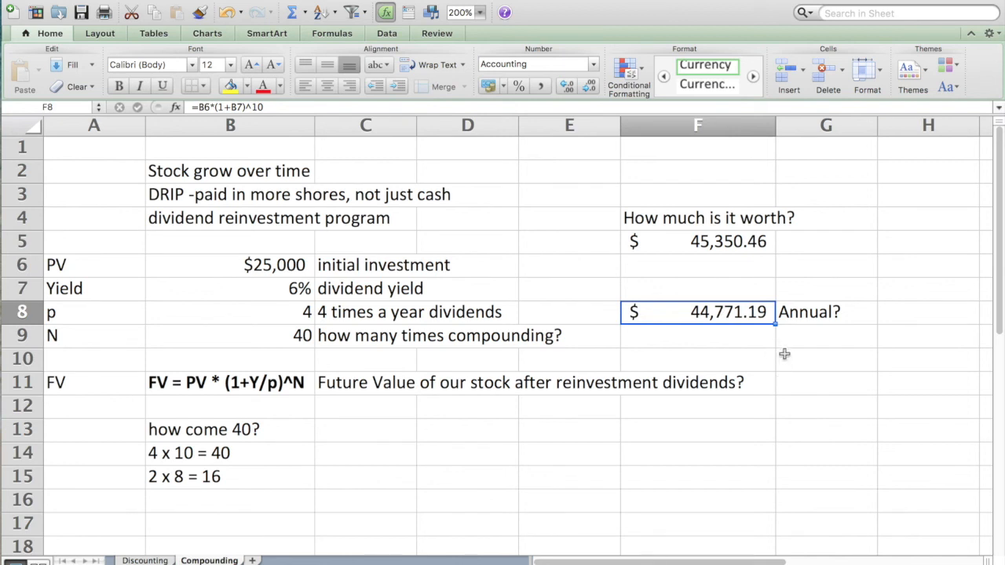
Enter the label "Difference?" in cell G13
click(838, 430)
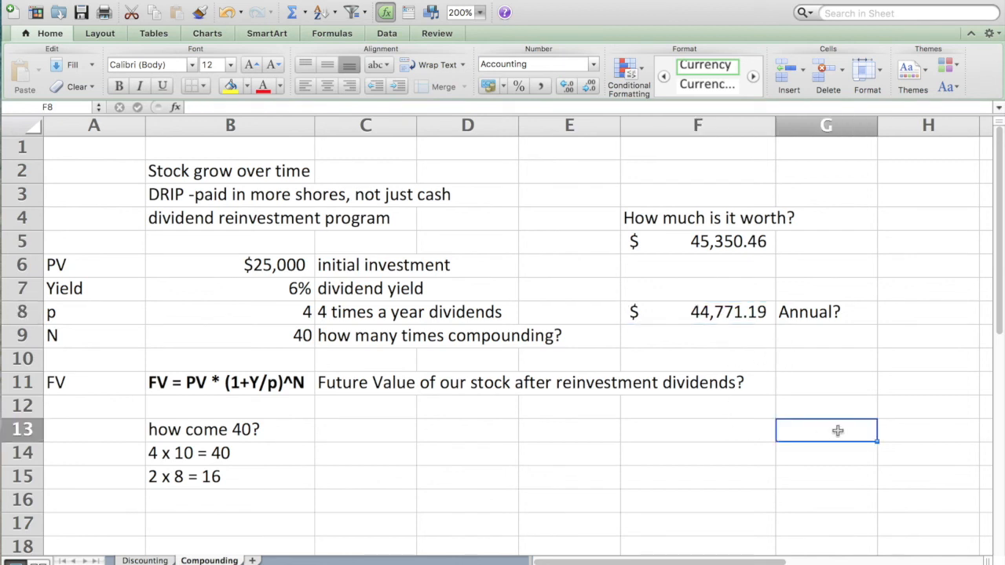
text(Difference?)
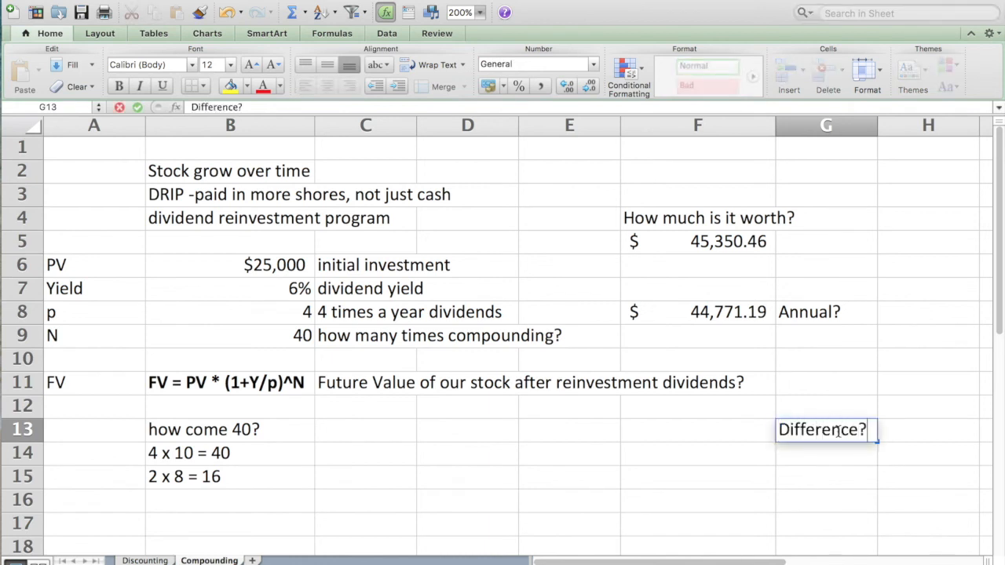
key(Return)
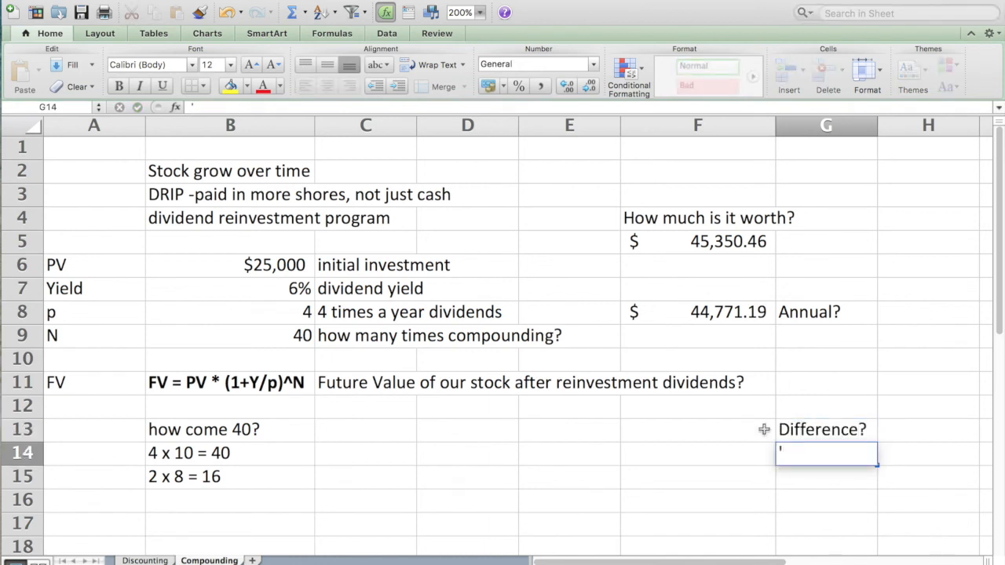
Calculate the difference between the quarterly and annual future values in cell F13 with the formula =F5-F8
click(742, 432)
text(=)
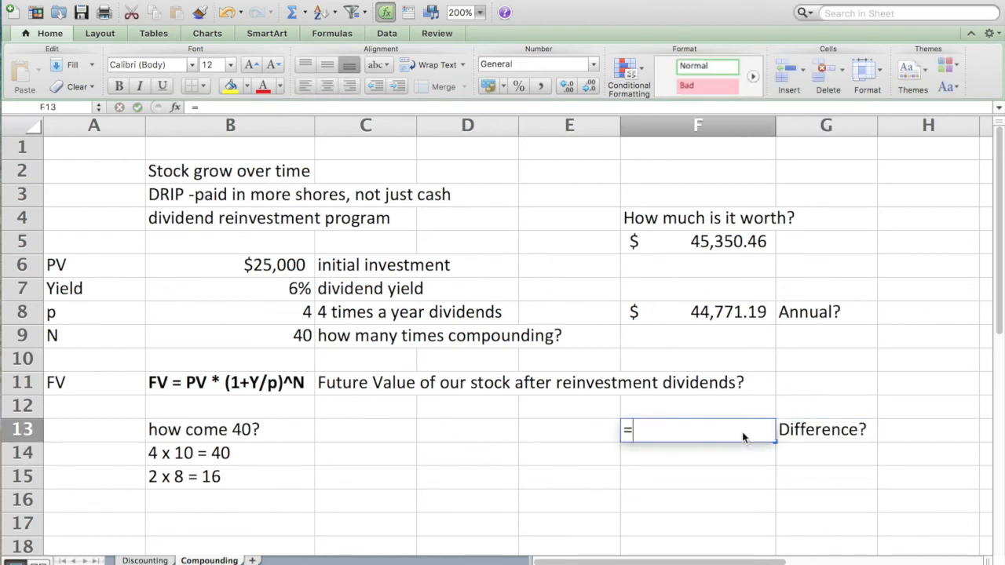
click(716, 248)
text(-)
click(727, 312)
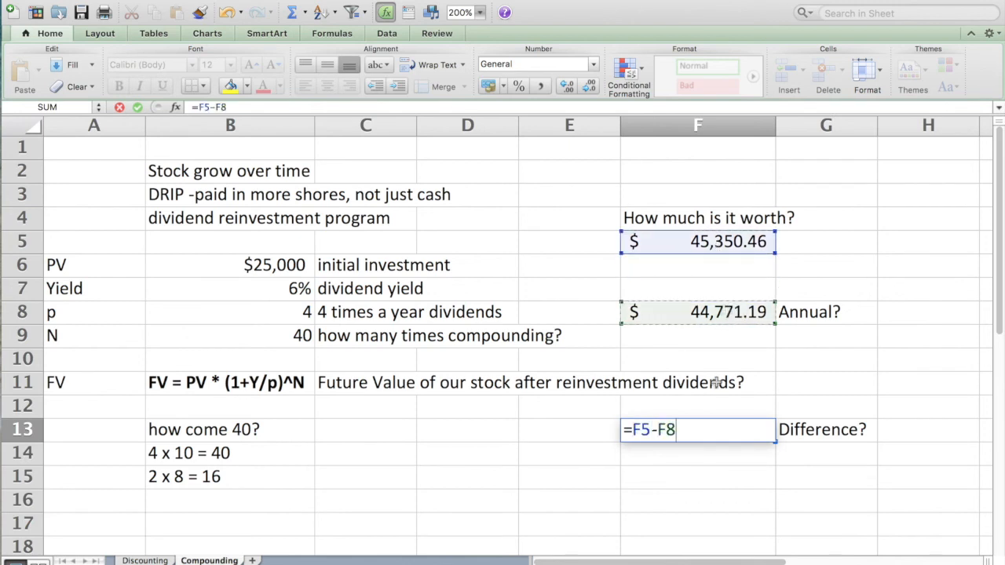
key(Return)
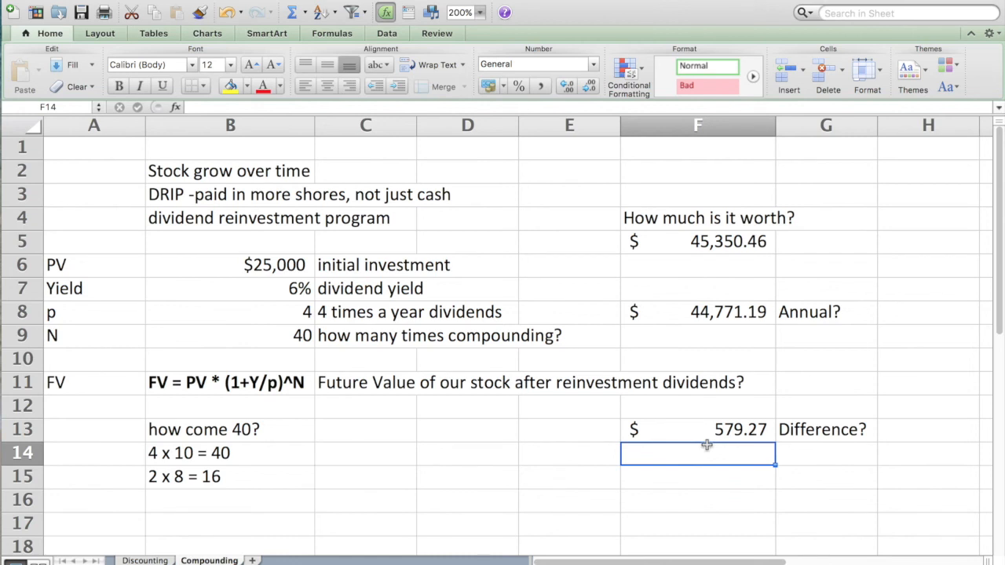
Label the quarterly result with "4 times a year compounding" in cell G5 and narrow column E
click(815, 244)
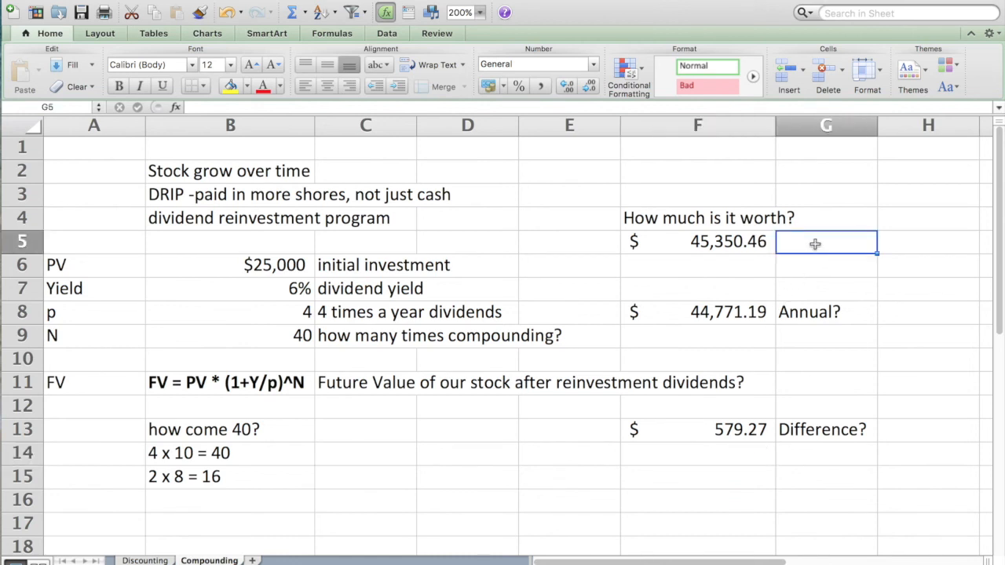
text(4 times a y)
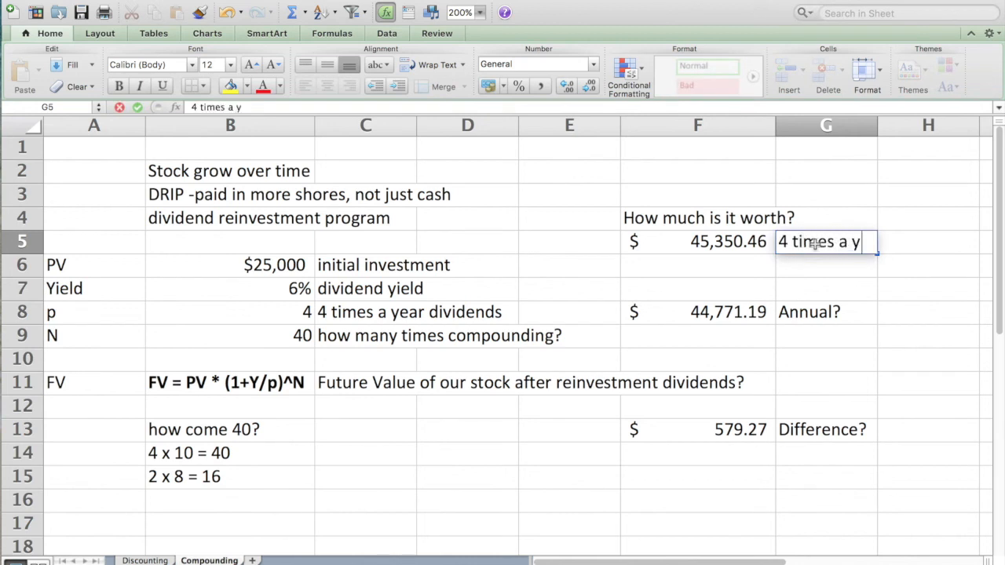
text(ear comop)
key(BackSpace)
key(BackSpace)
text(pou)
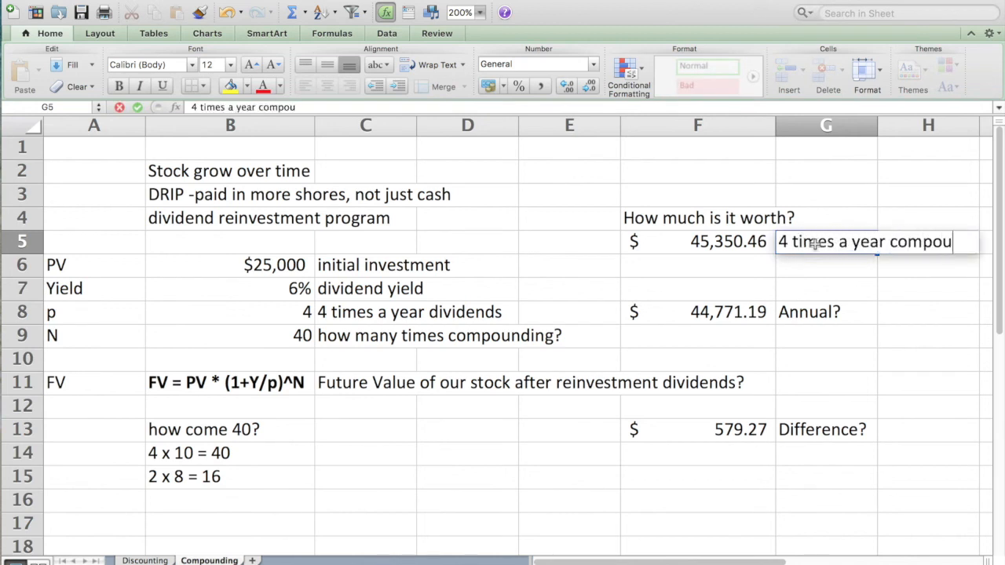
text(nding)
key(Return)
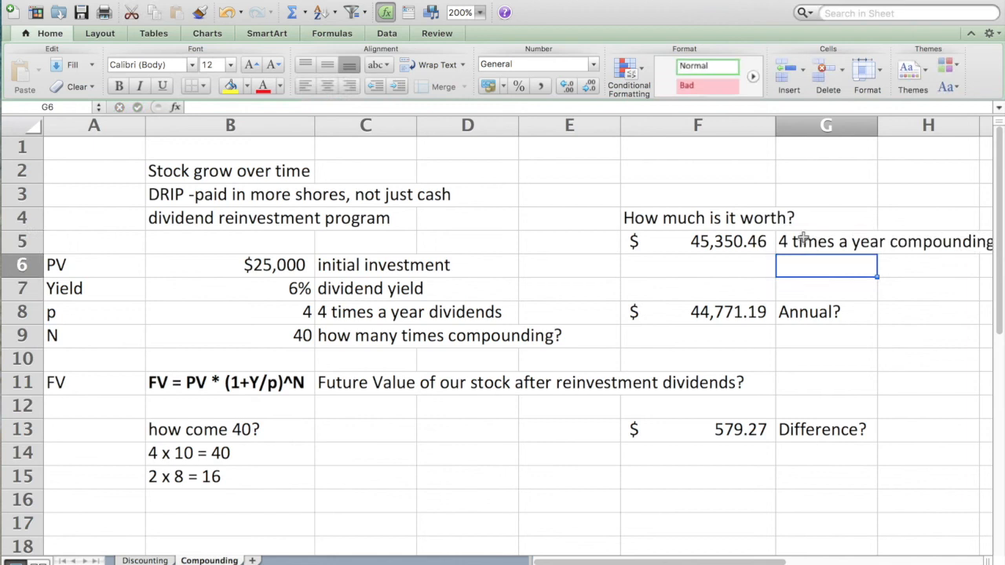
drag(622, 131, 564, 134)
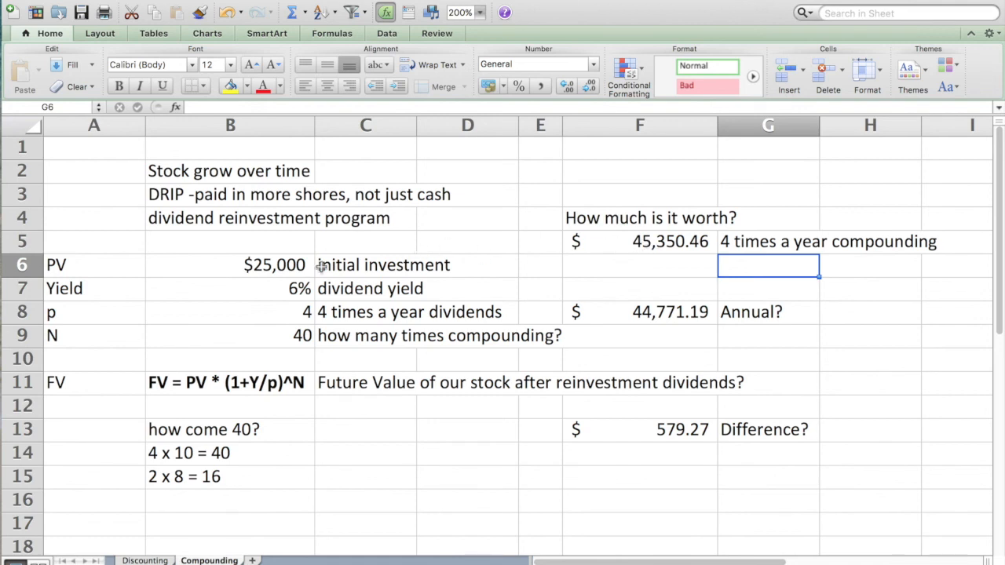
Set the initial investment in cell B6 to $50,000,000
click(238, 264)
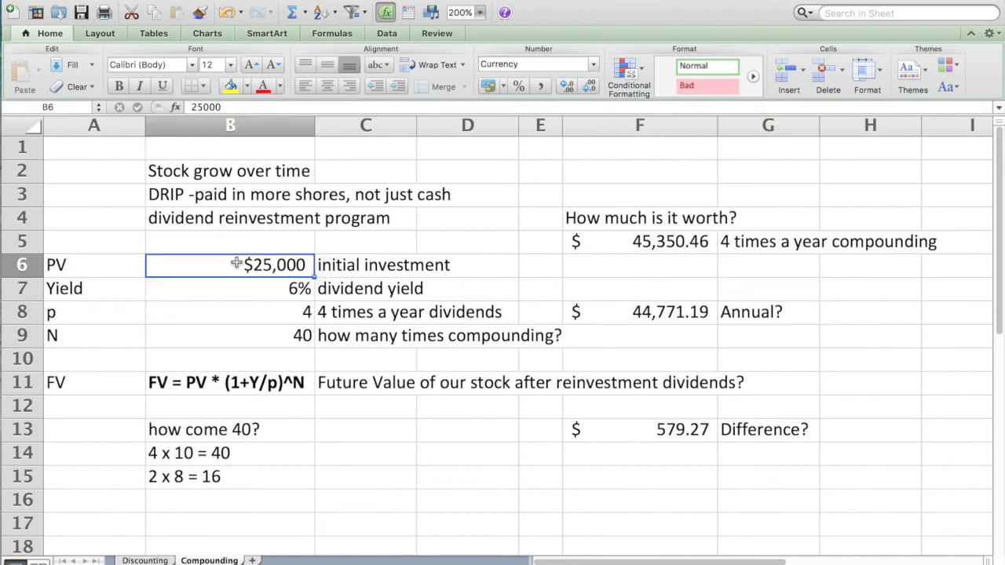
text($50)
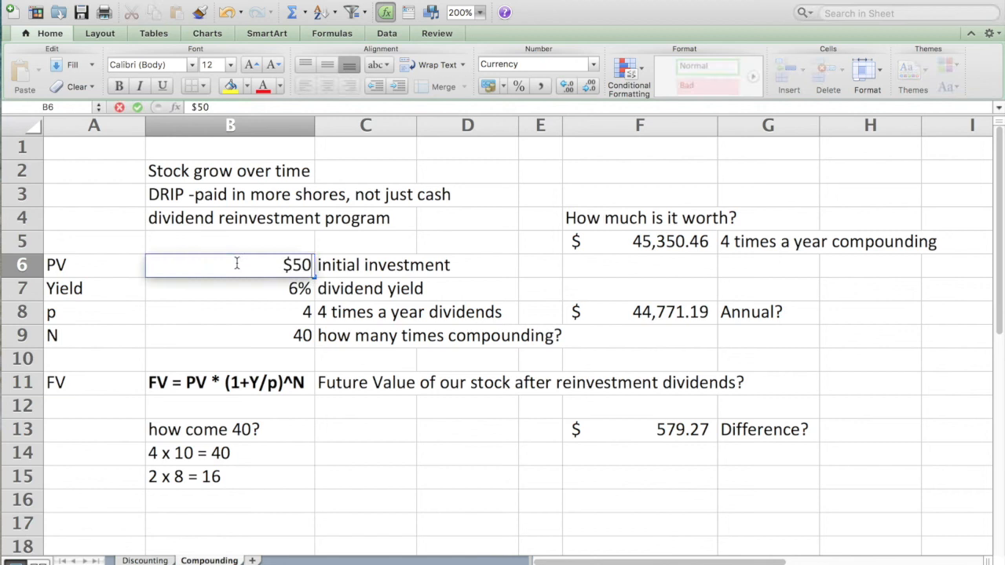
text(000000)
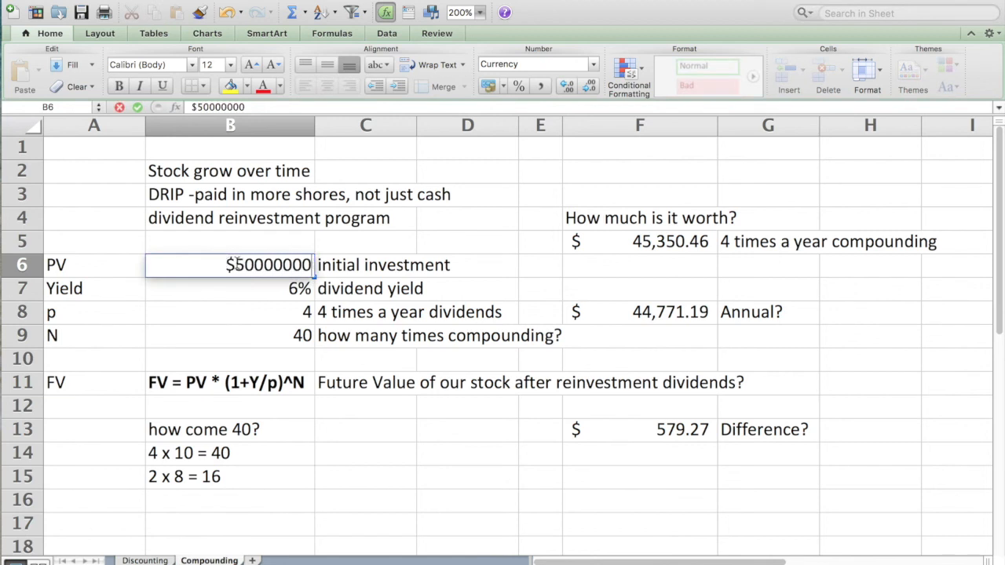
key(Return)
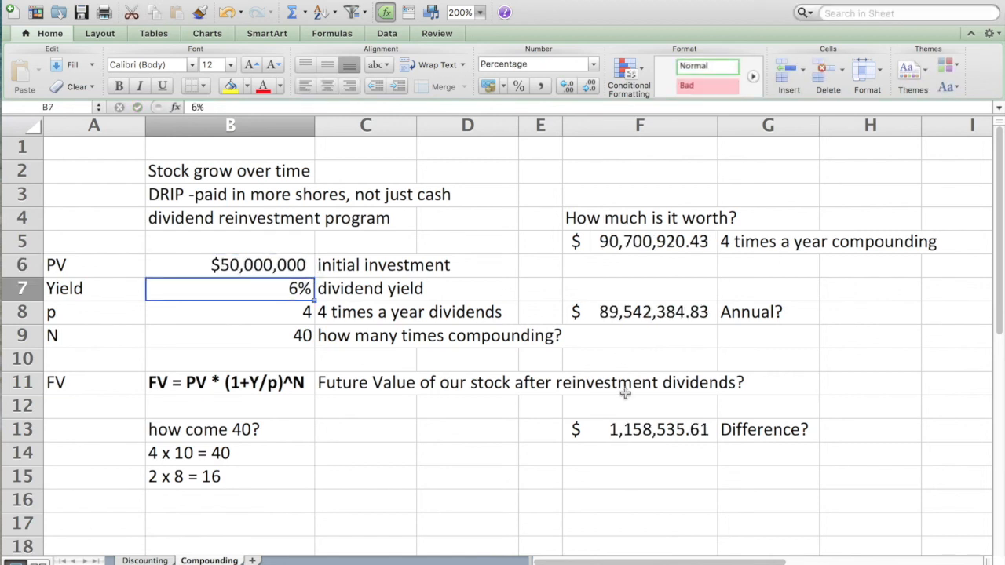